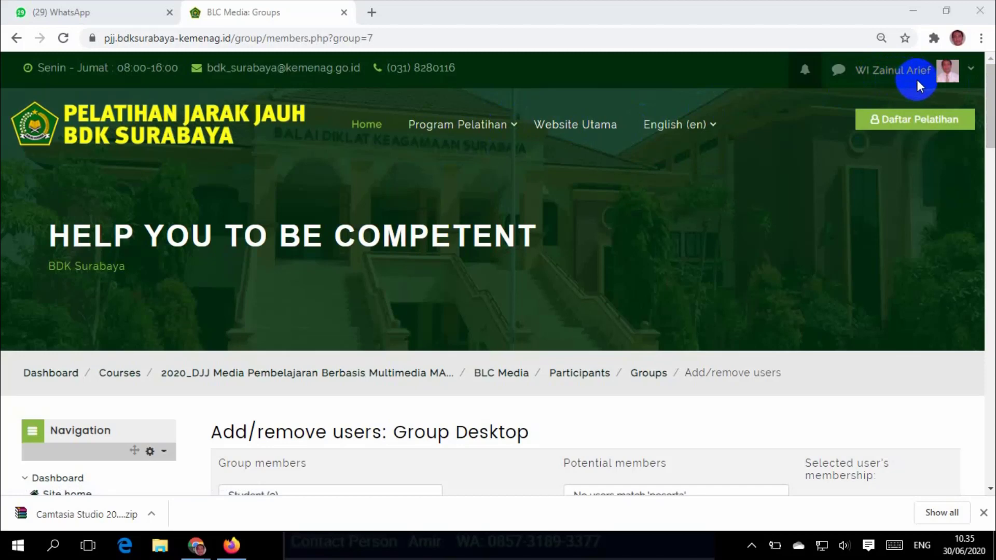
# Open the Building Learning Commitment (BLC) course from the 2020_DJJ Media Pembelajaran Berbasis Multimedia MA Angk.I course category
pyautogui.moveTo(487, 129)
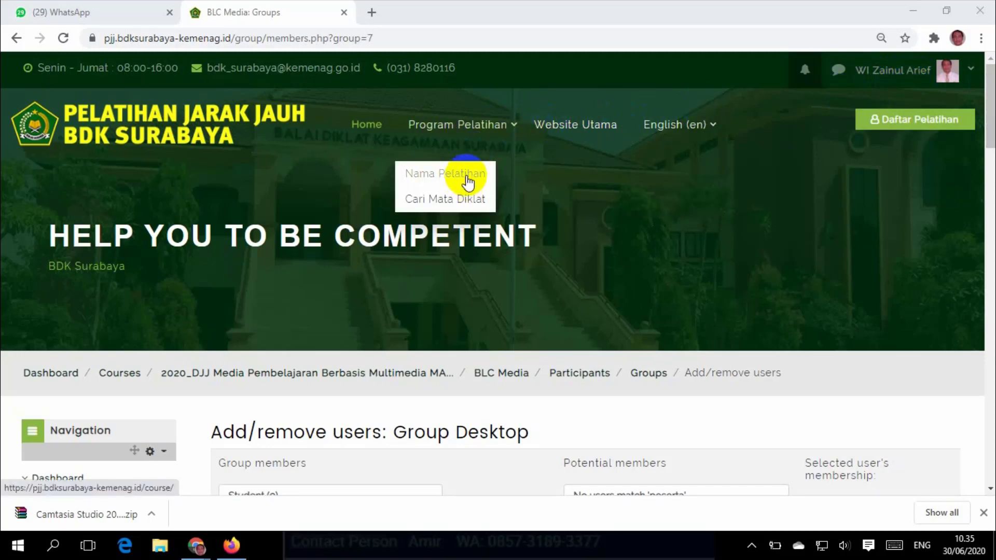
pyautogui.click(468, 183)
pyautogui.scroll(-6, 536, 295)
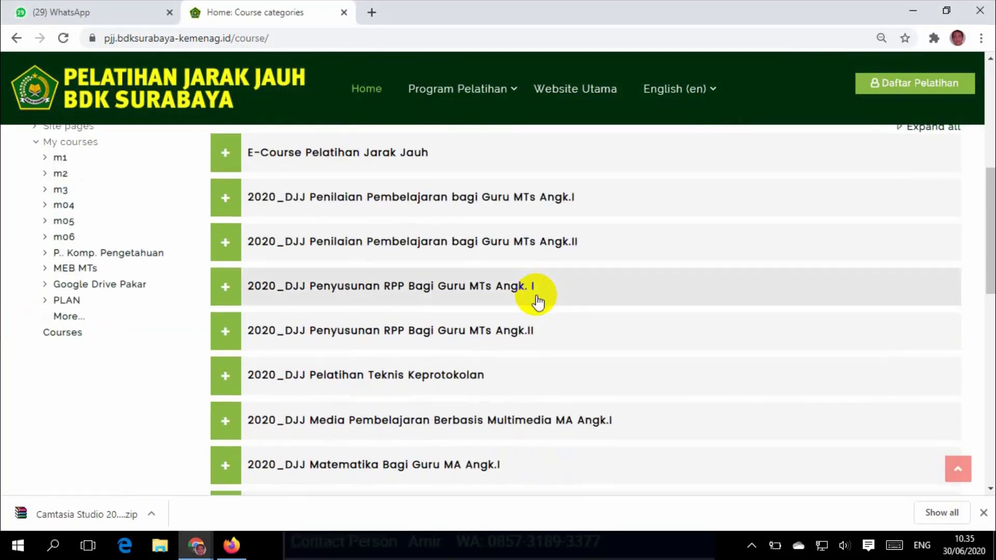
pyautogui.scroll(-1, 537, 301)
pyautogui.click(527, 348)
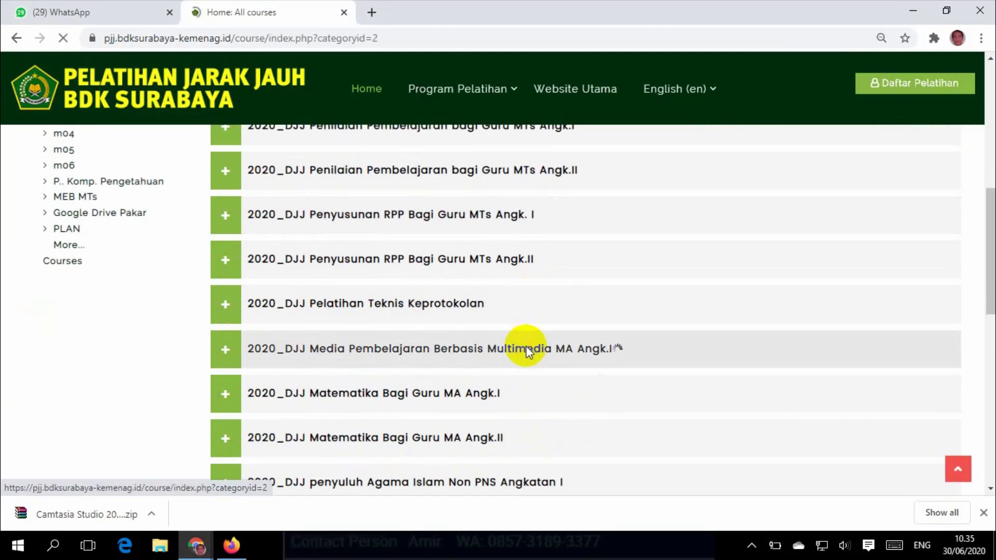
pyautogui.scroll(-5, 518, 350)
pyautogui.scroll(-3, 506, 352)
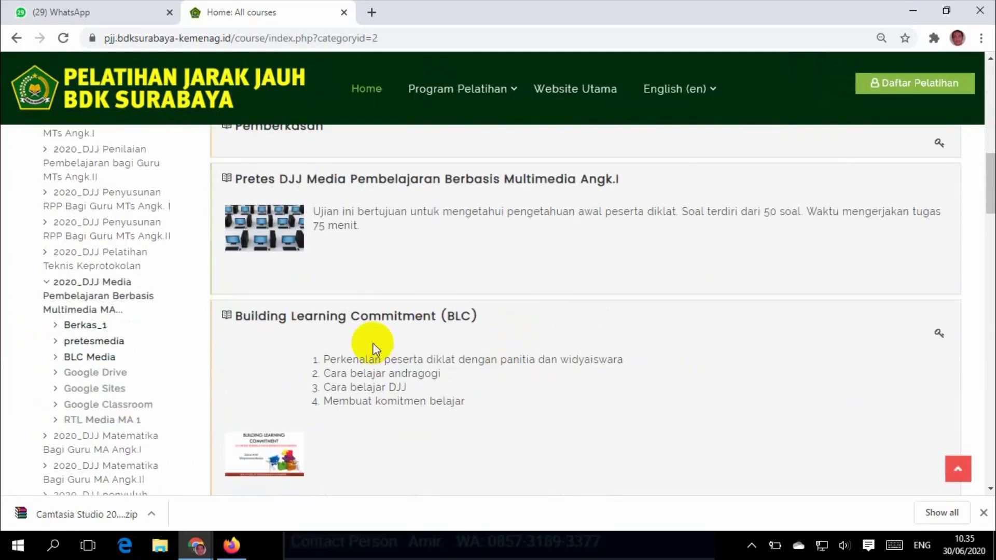
pyautogui.click(378, 323)
# Open the Diskusi Komitmen Pembelajaran forum in the Kegiatan Belajar 2 section of the course
pyautogui.scroll(-15, 451, 300)
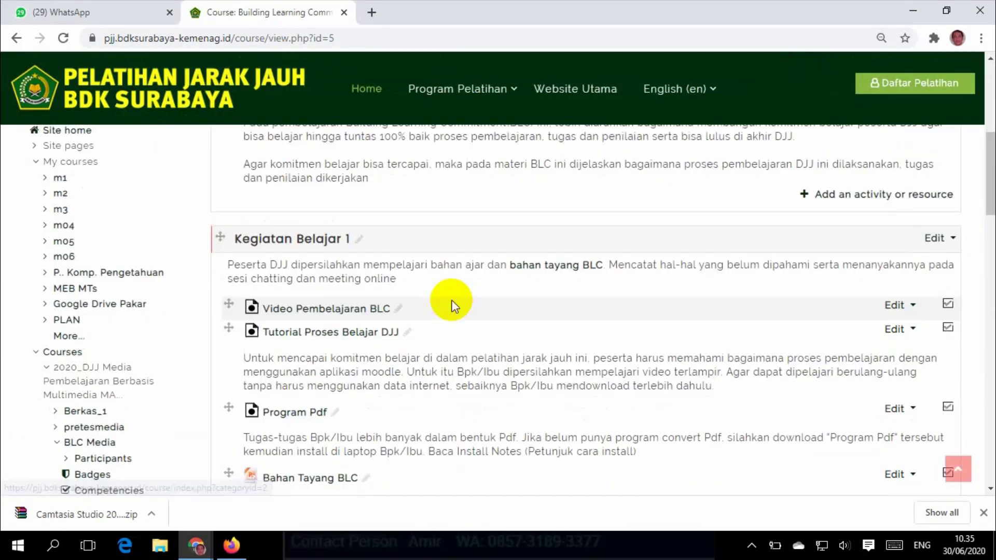
pyautogui.scroll(3, 451, 300)
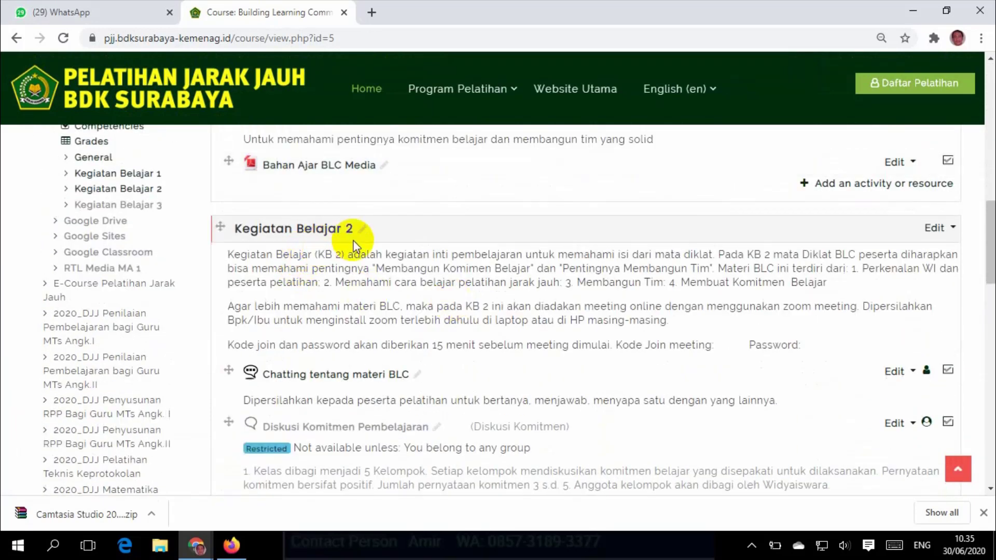
pyautogui.scroll(-3, 353, 244)
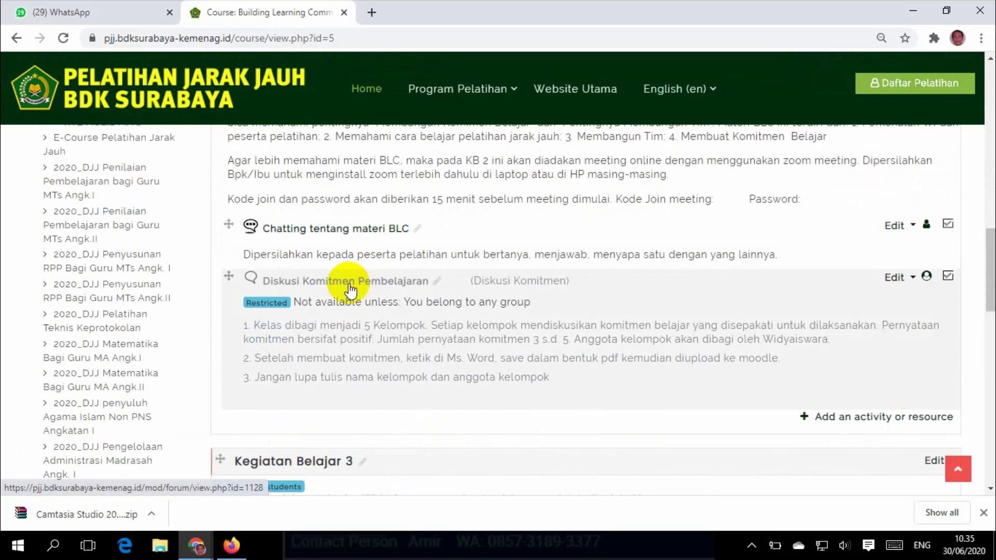
pyautogui.click(350, 289)
pyautogui.scroll(-10, 363, 282)
pyautogui.scroll(-3, 362, 282)
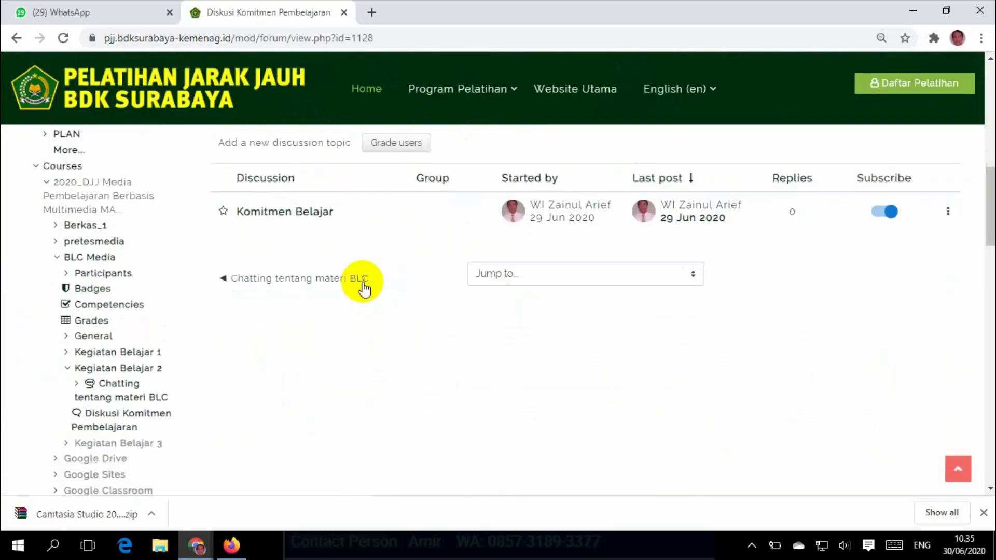
# Open the Komitmen Belajar discussion in the forum and read the instructor's post about agreeing on learning commitments
pyautogui.scroll(3, 379, 322)
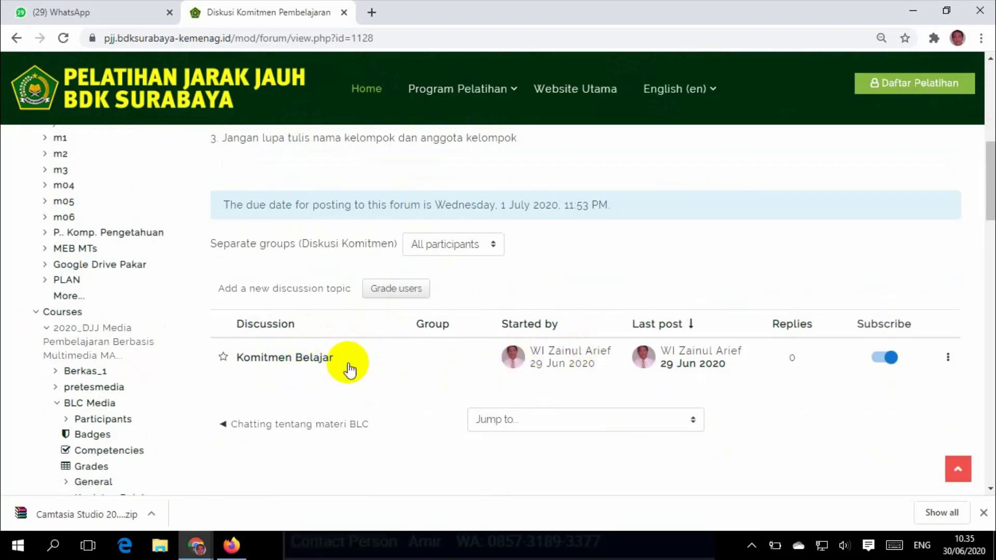
pyautogui.click(309, 366)
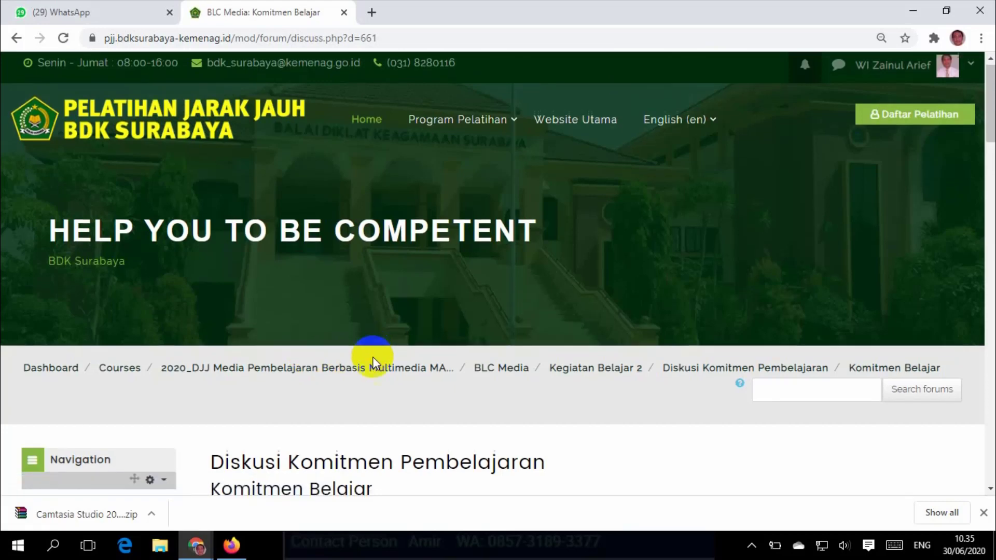
pyautogui.scroll(-5, 374, 358)
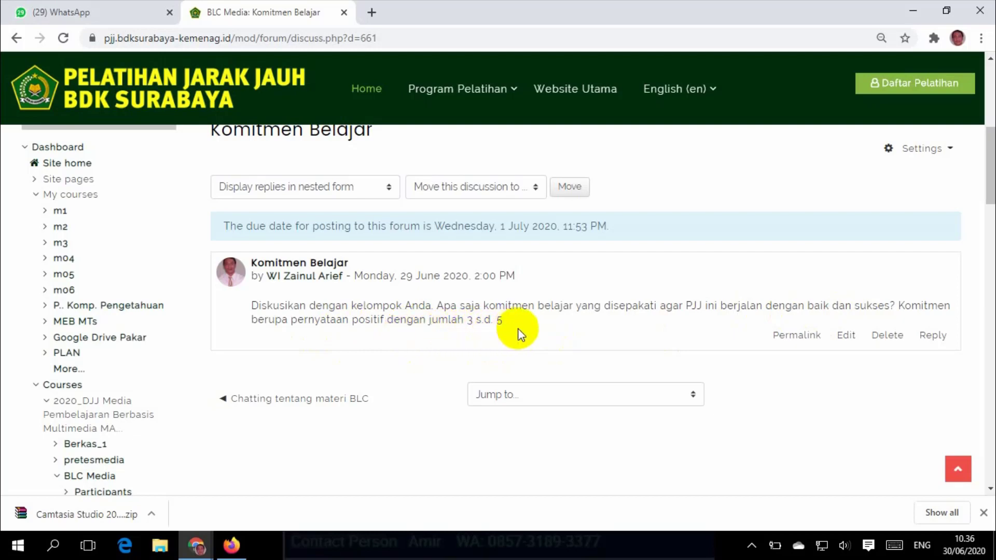
pyautogui.scroll(2, 525, 334)
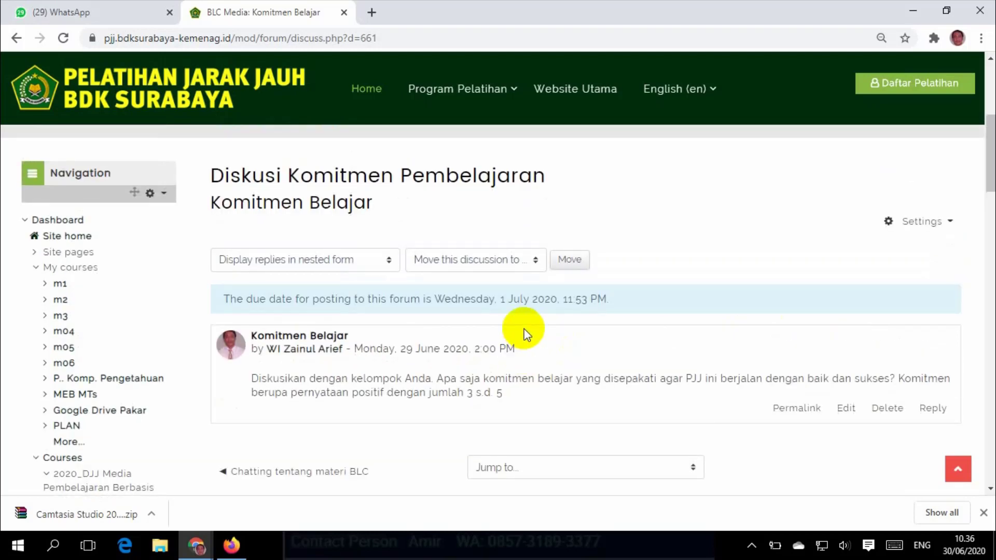
pyautogui.scroll(-2, 525, 334)
pyautogui.scroll(6, 525, 333)
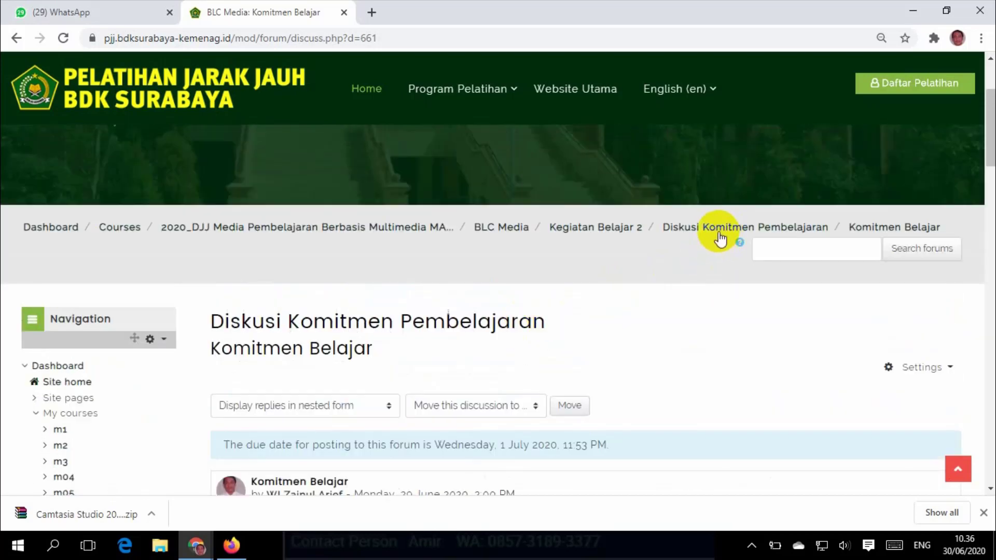
# Return from the Komitmen Belajar discussion to the Diskusi Komitmen Pembelajaran forum page
pyautogui.click(720, 238)
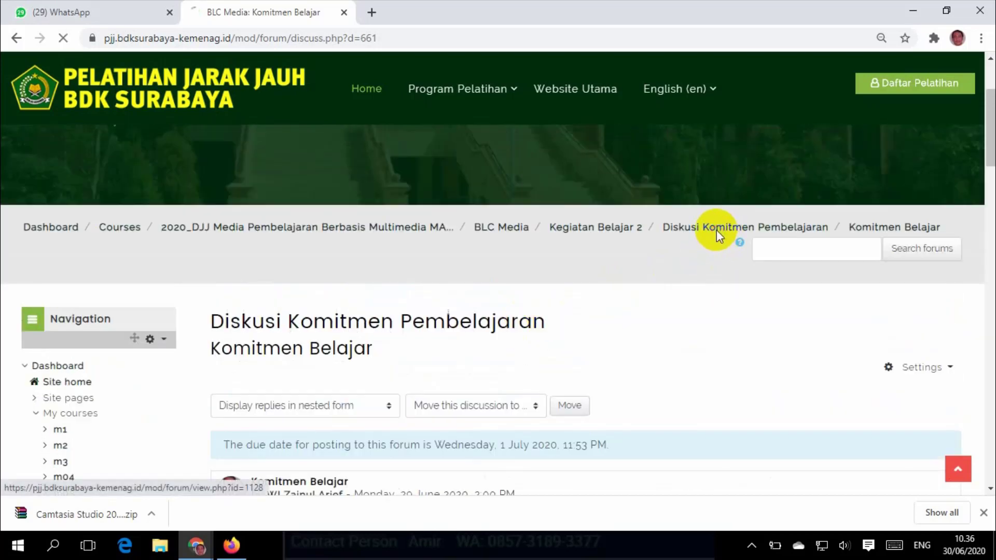
pyautogui.scroll(-8, 447, 419)
pyautogui.scroll(-4, 447, 421)
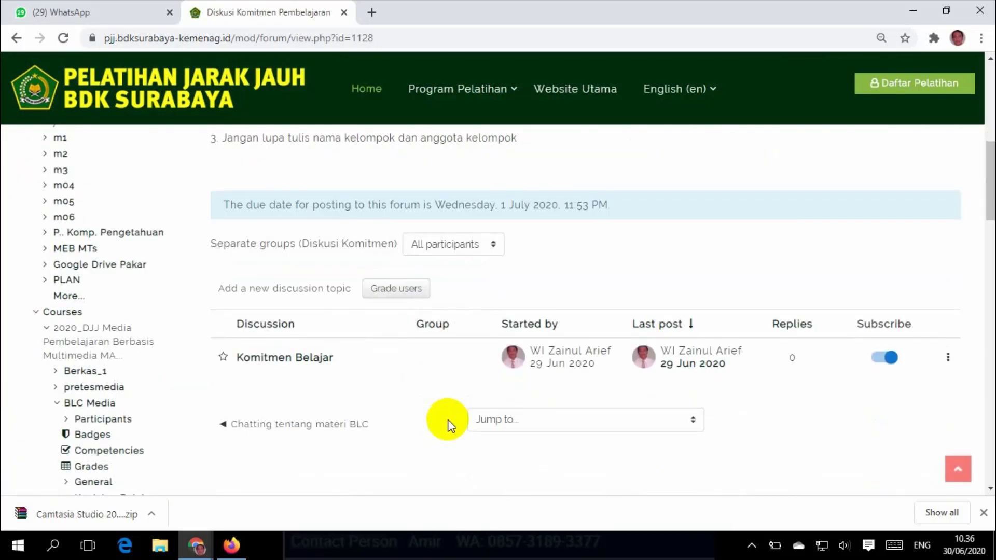
# Open the BLC Media participants list and look through the enrolled students' roles and group assignments
pyautogui.click(110, 422)
pyautogui.scroll(-3, 112, 427)
pyautogui.scroll(-5, 110, 428)
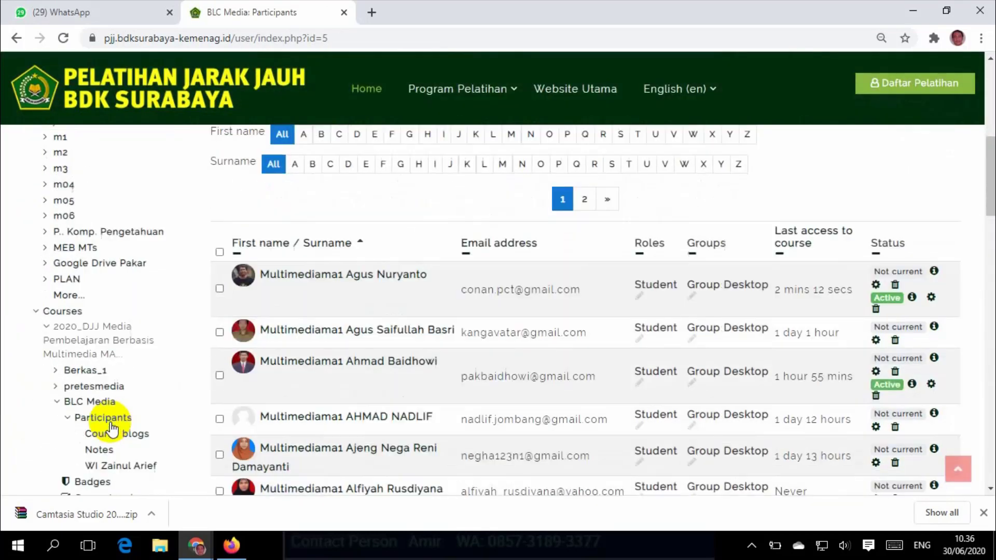
pyautogui.scroll(-8, 446, 268)
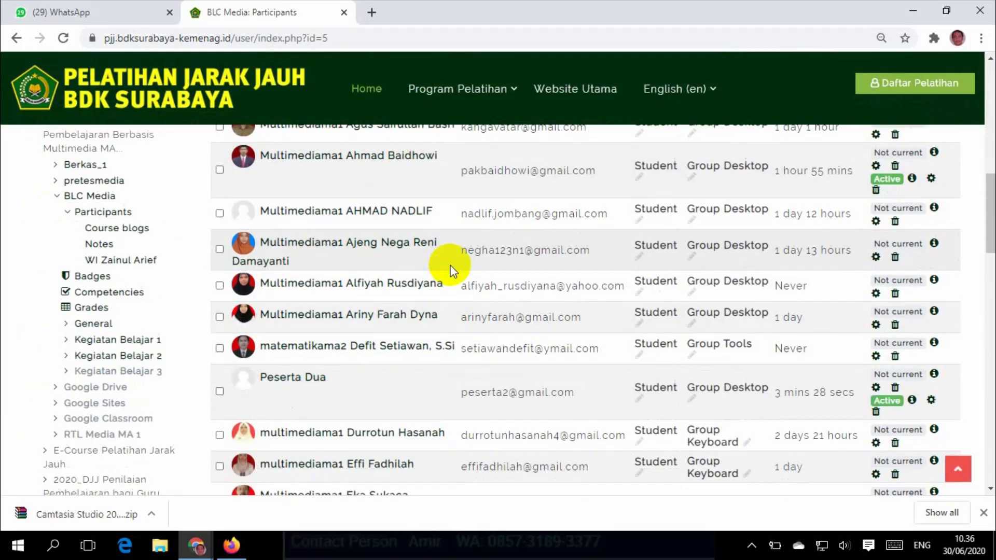
pyautogui.scroll(-1, 450, 268)
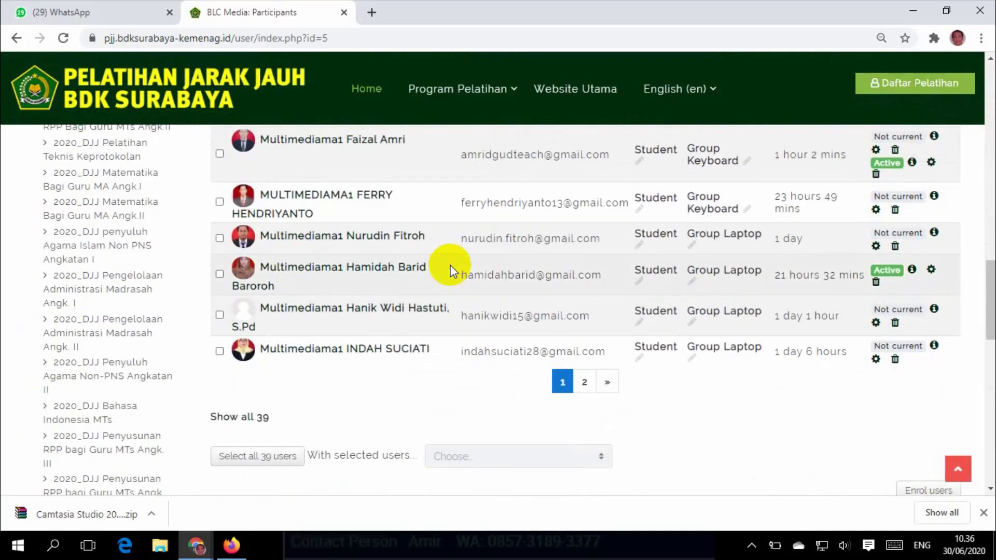
# Open the course's group management page and list the members of Group Desktop
pyautogui.scroll(1, 451, 268)
pyautogui.scroll(-7, 451, 268)
pyautogui.scroll(-3, 450, 268)
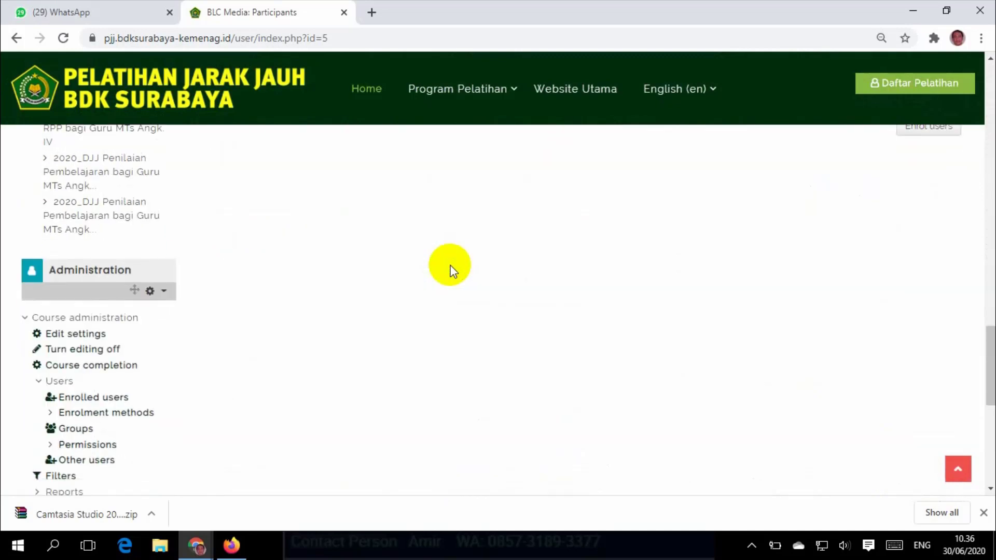
pyautogui.click(79, 357)
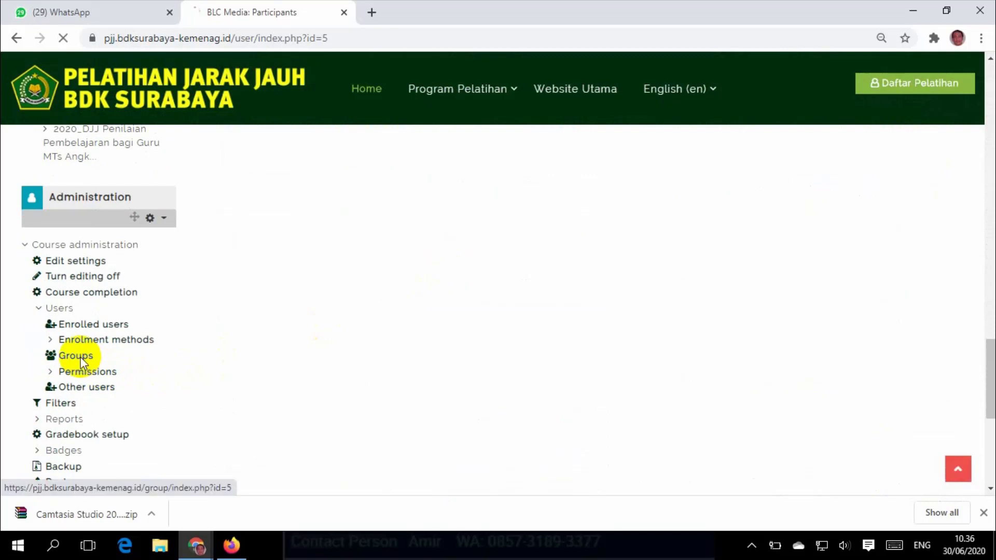
pyautogui.scroll(-6, 440, 345)
pyautogui.scroll(-2, 441, 345)
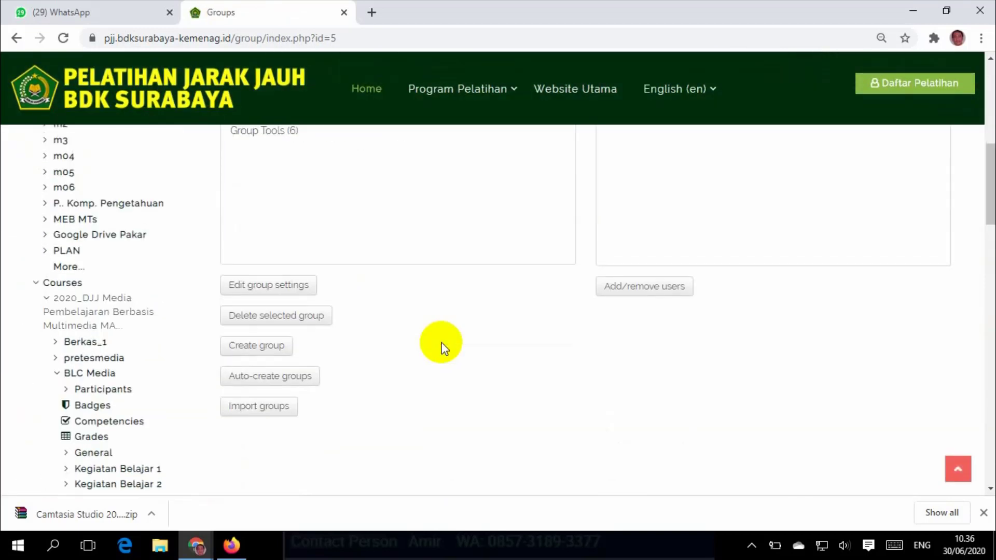
pyautogui.scroll(4, 440, 344)
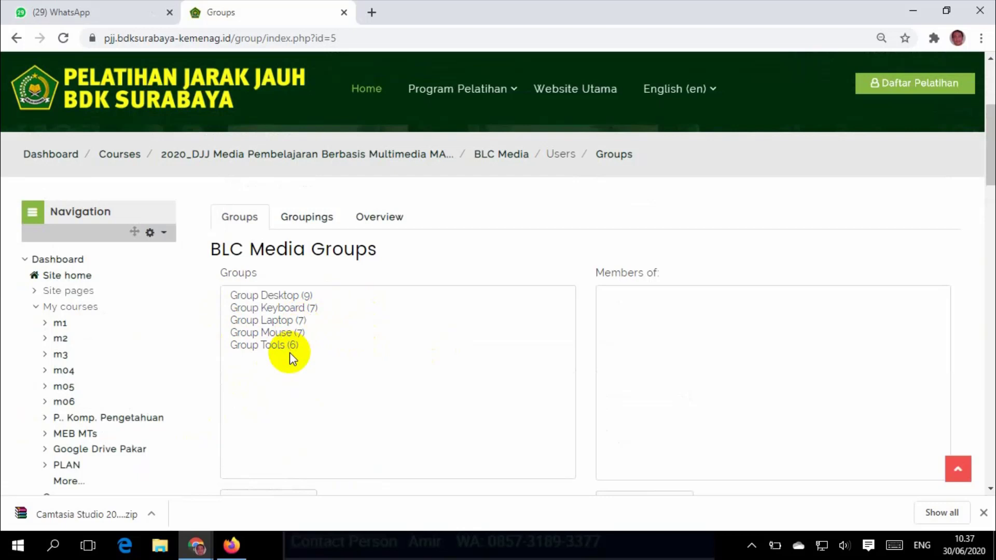
pyautogui.click(283, 298)
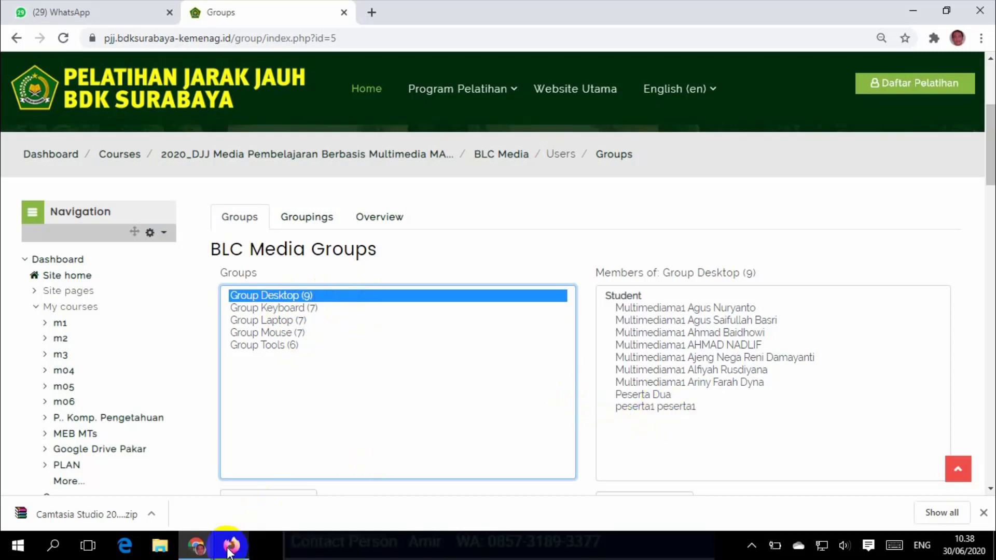
# Switch to the incognito Chrome window showing the BLC course under a student account and check the logged-in profile
pyautogui.click(196, 545)
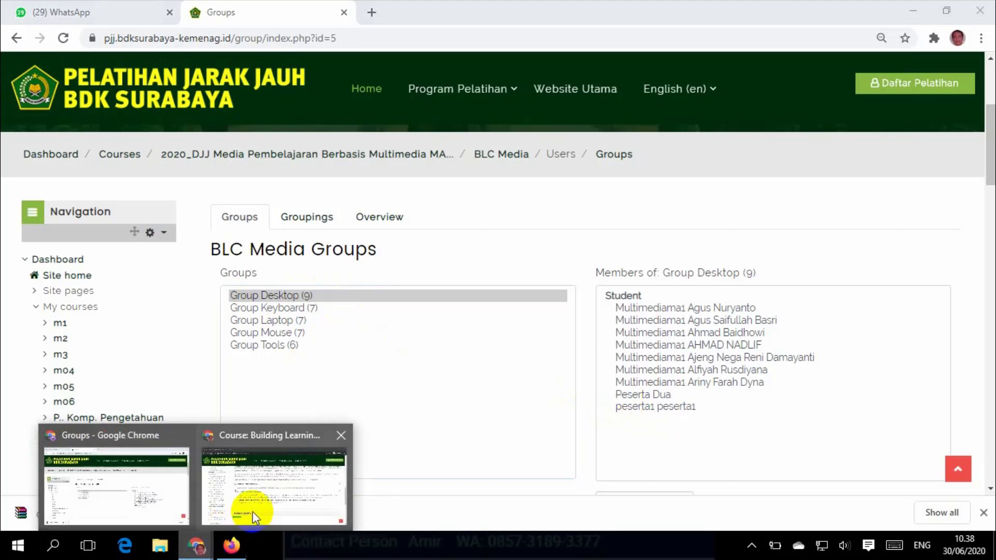
pyautogui.click(255, 516)
pyautogui.scroll(15, 647, 340)
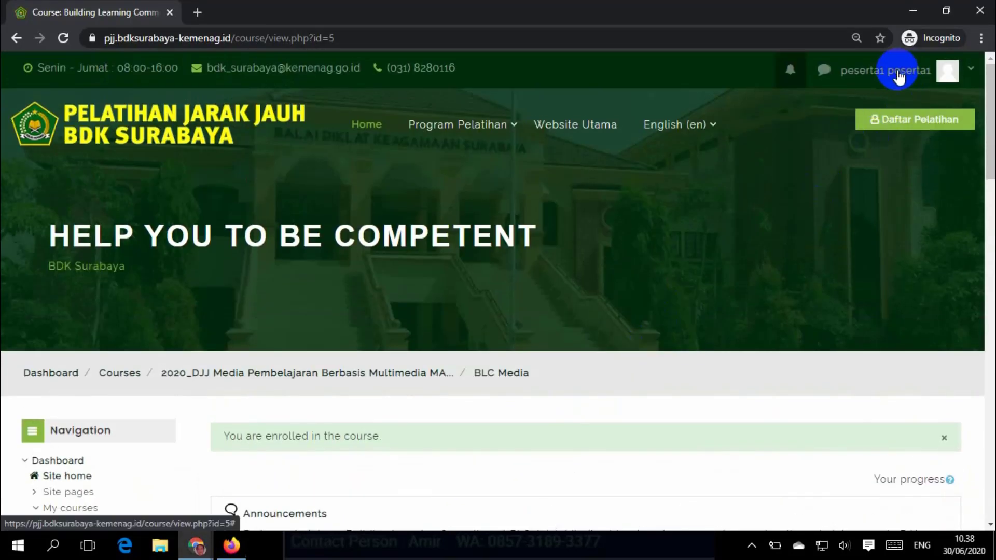
# In the student session, open the Building Learning Commitment (BLC) course from the 2020_DJJ Media Pembelajaran Berbasis Multimedia MA Angk.I category
pyautogui.moveTo(484, 127)
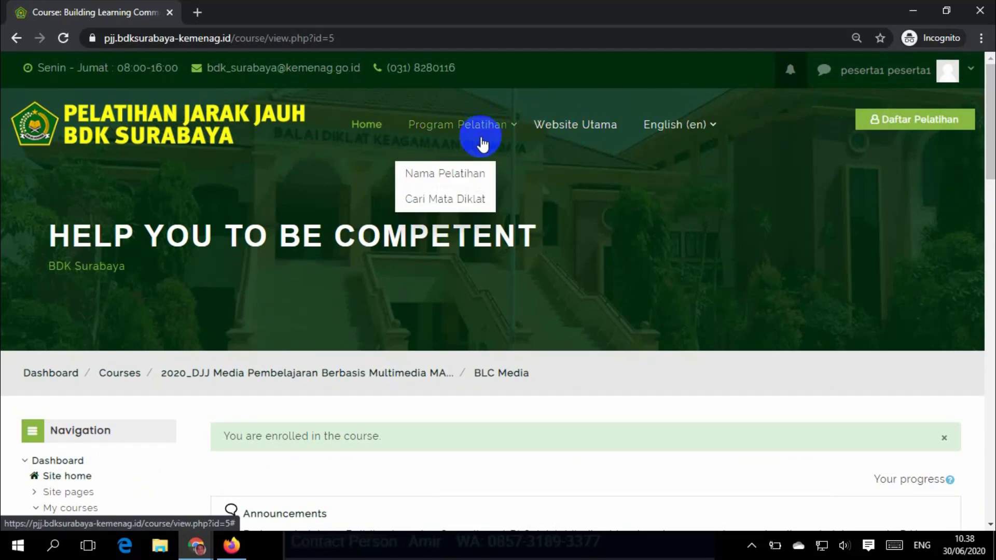
pyautogui.click(465, 181)
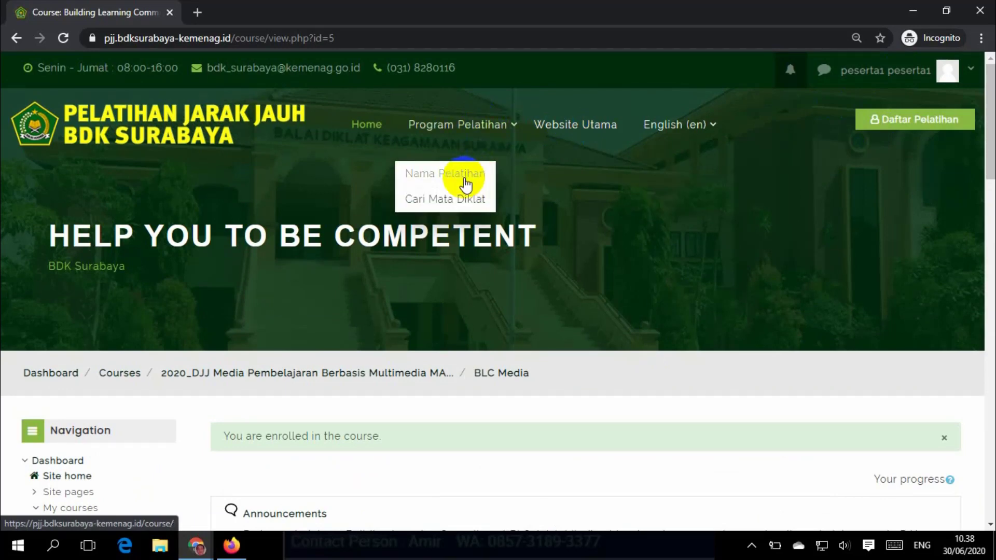
pyautogui.scroll(-3, 525, 309)
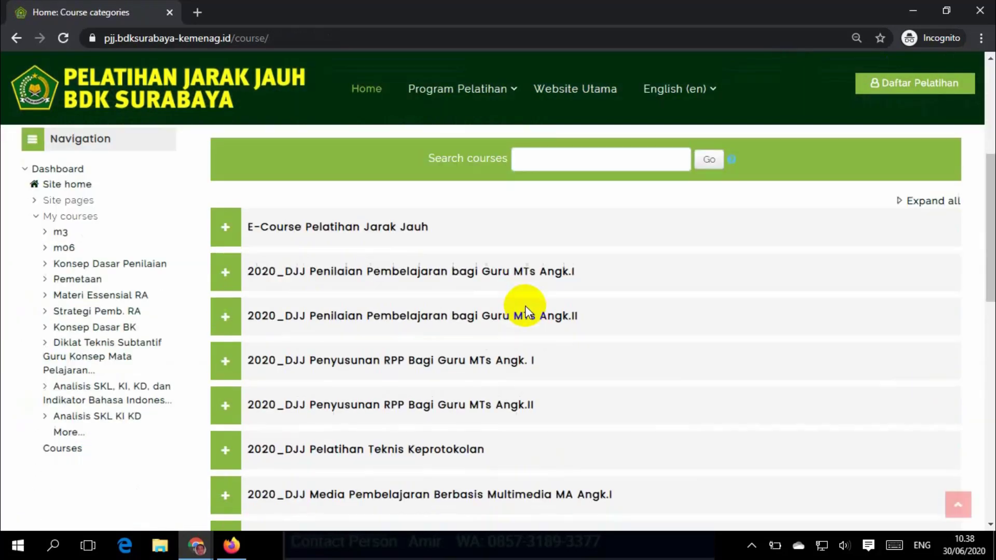
pyautogui.click(513, 423)
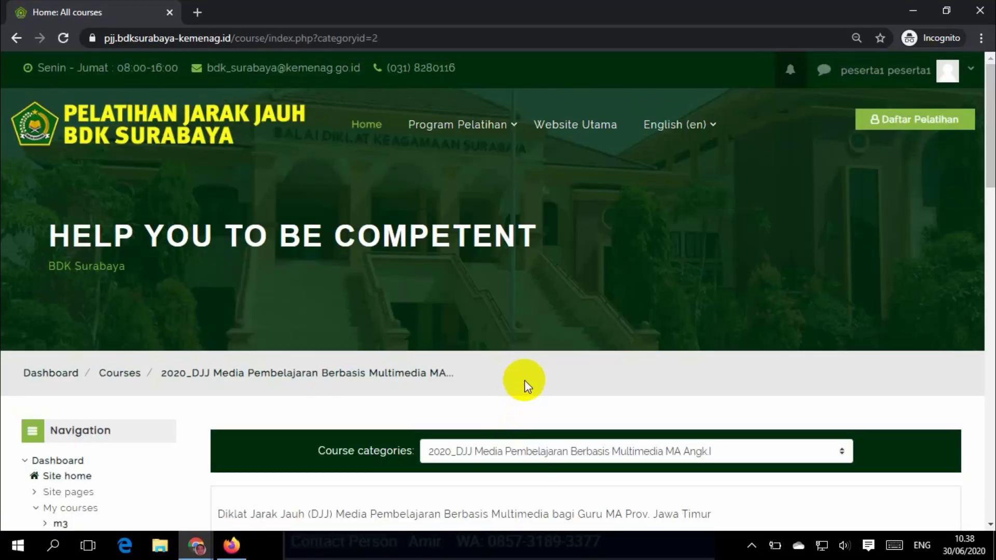
pyautogui.scroll(-8, 525, 381)
pyautogui.scroll(-5, 524, 378)
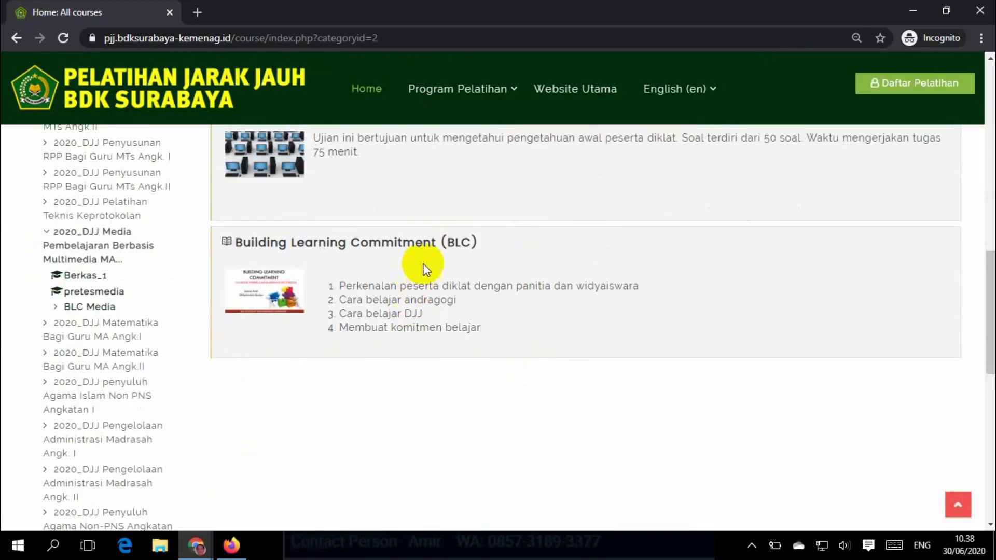
pyautogui.click(430, 251)
# Open the Diskusi Komitmen Pembelajaran forum in Kegiatan Belajar 2 as the student and review its instructions, group and discussion list
pyautogui.scroll(-10, 538, 329)
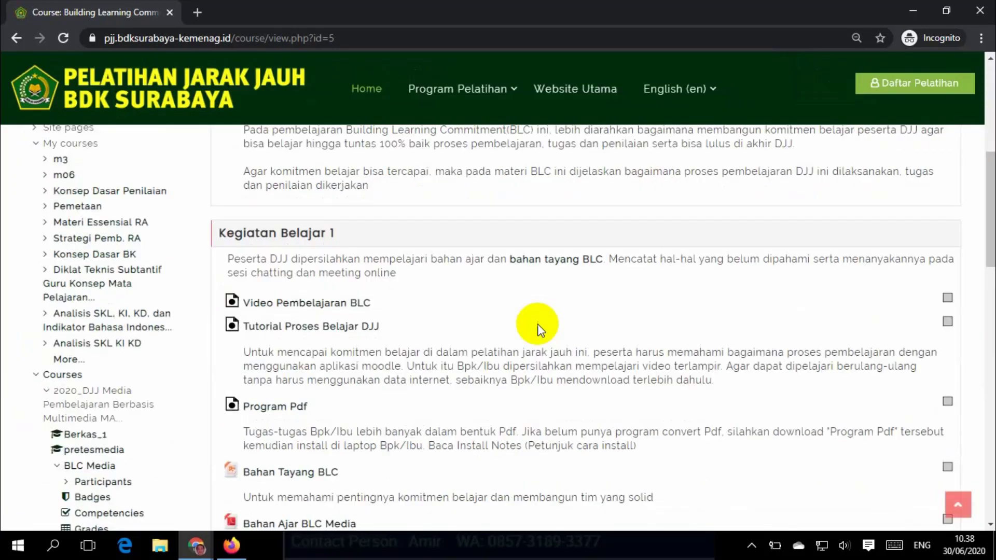
pyautogui.scroll(-5, 507, 356)
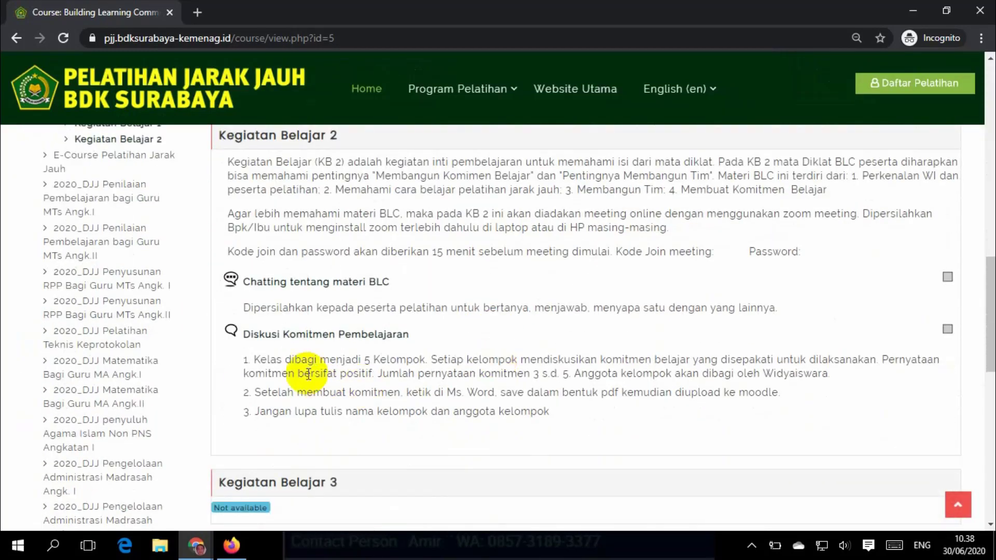
pyautogui.click(355, 337)
pyautogui.scroll(-6, 438, 363)
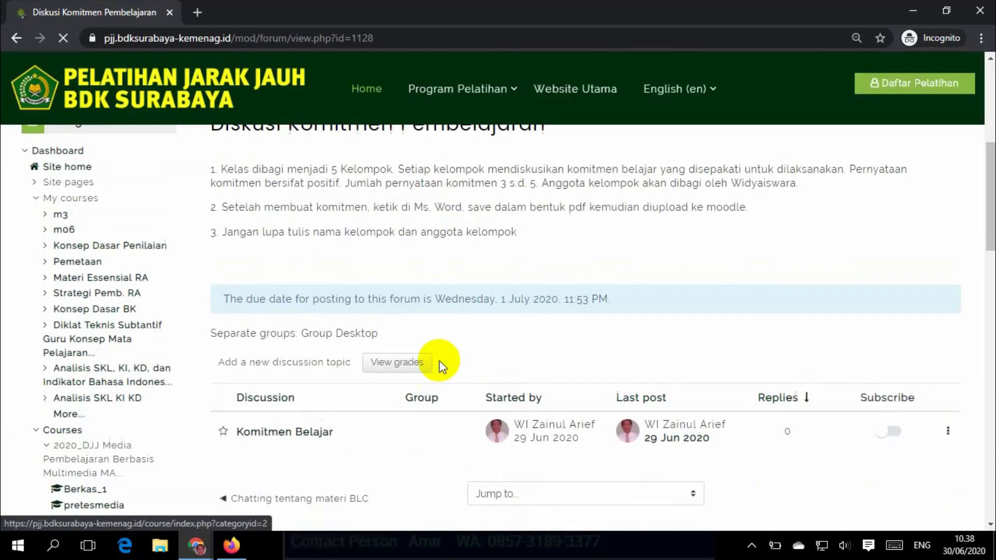
pyautogui.scroll(-3, 438, 363)
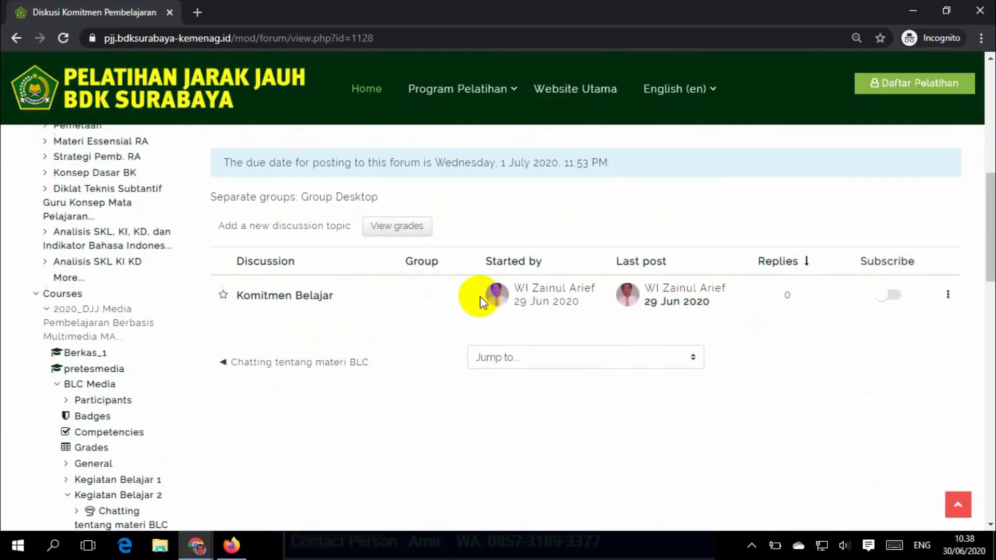
pyautogui.scroll(1, 441, 332)
pyautogui.scroll(2, 296, 332)
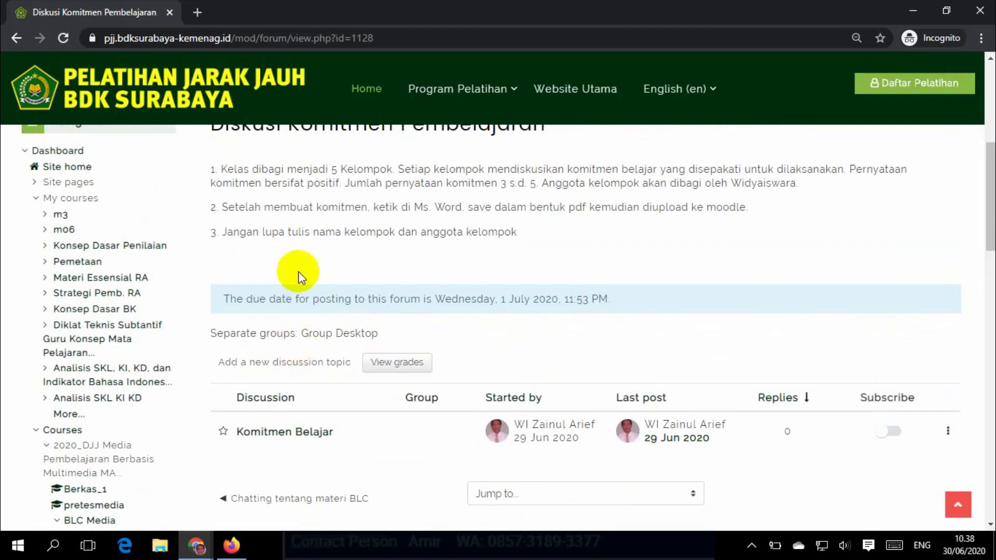
# Check which student account is logged in on the Diskusi Komitmen Pembelajaran forum page
pyautogui.scroll(2, 297, 271)
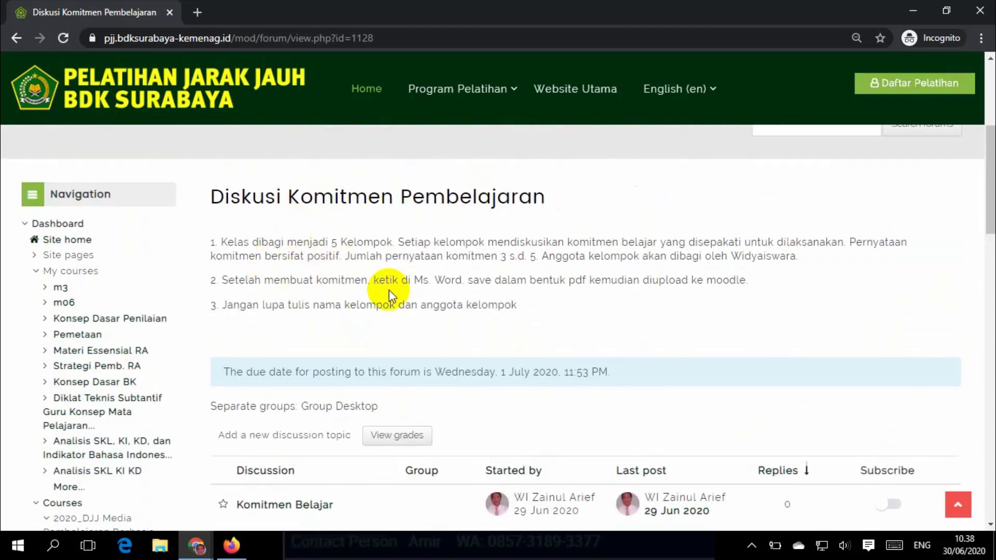
pyautogui.scroll(5, 540, 289)
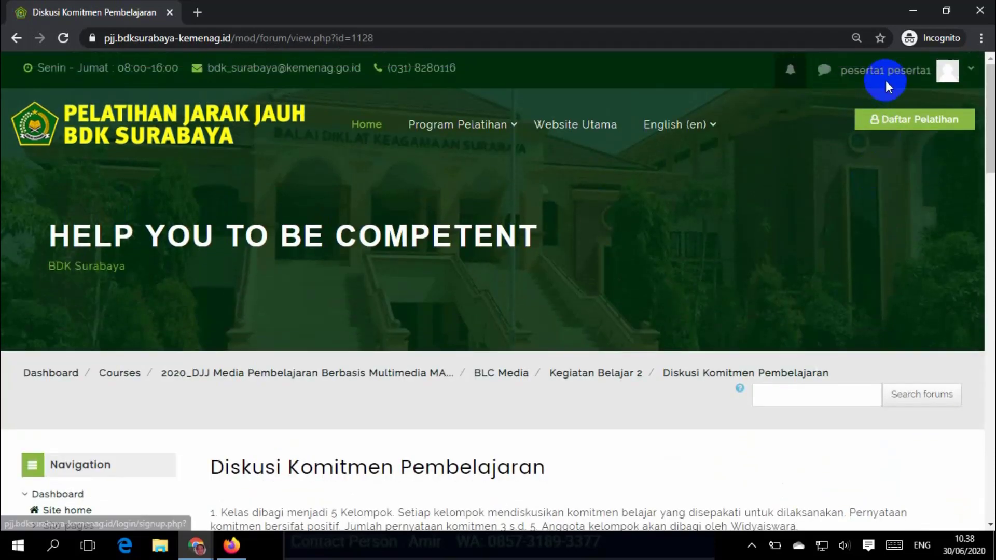
pyautogui.scroll(-5, 683, 263)
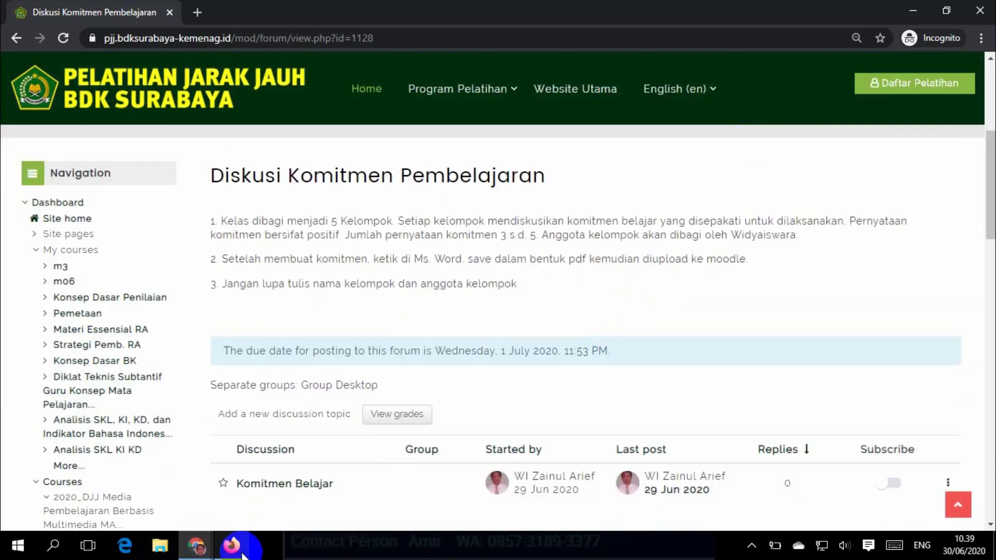
# Switch to the Firefox window with the BLC course and check the second student's logged-in profile
pyautogui.click(242, 554)
pyautogui.scroll(15, 581, 387)
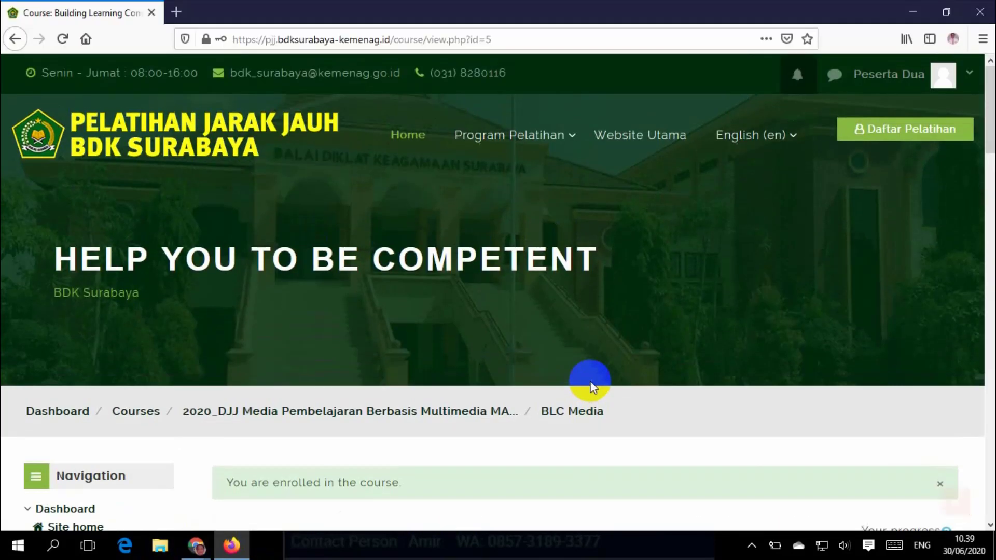
pyautogui.click(778, 135)
pyautogui.scroll(-5, 467, 399)
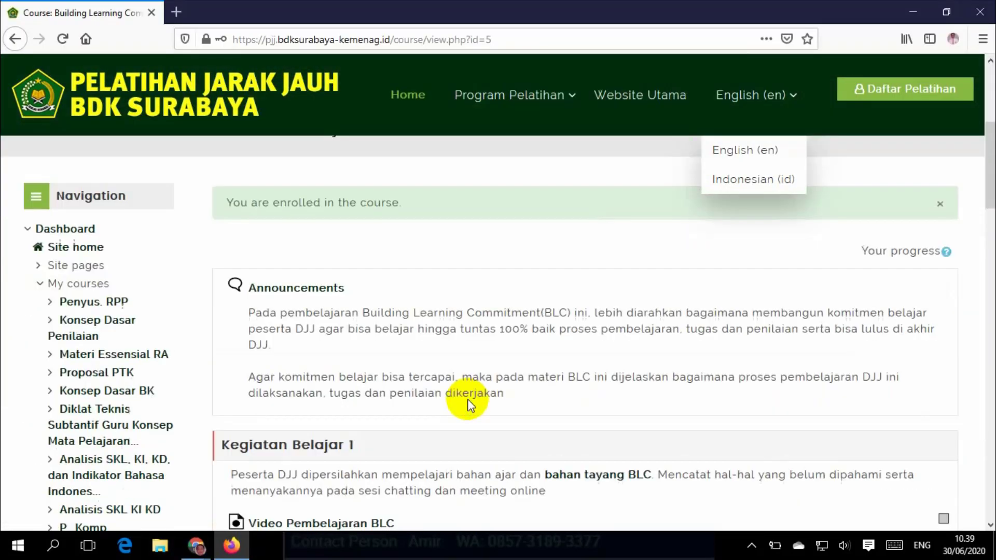
# As the second student, open the Diskusi Komitmen Pembelajaran forum in Kegiatan Belajar 2 and review its group and discussion list
pyautogui.scroll(-13, 468, 400)
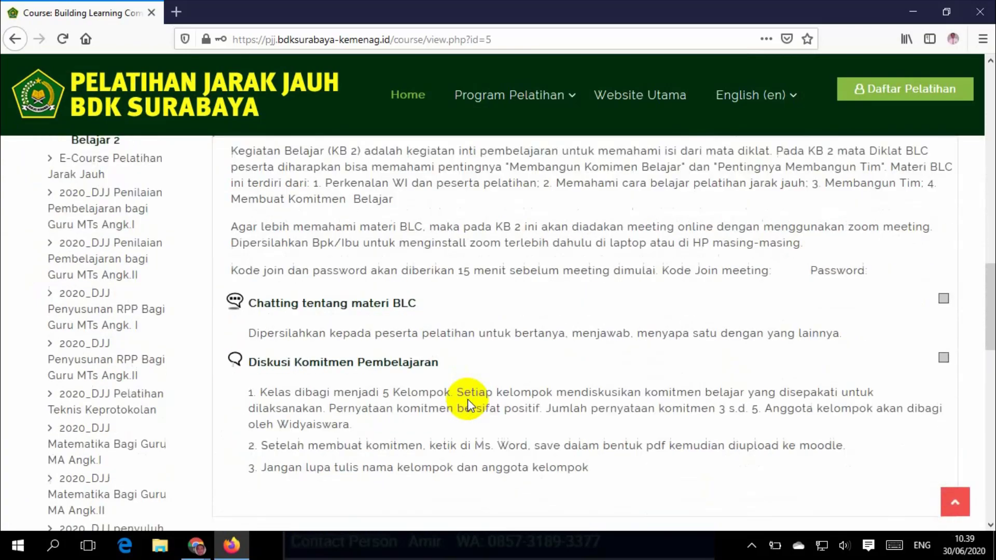
pyautogui.scroll(-2, 468, 400)
pyautogui.click(387, 251)
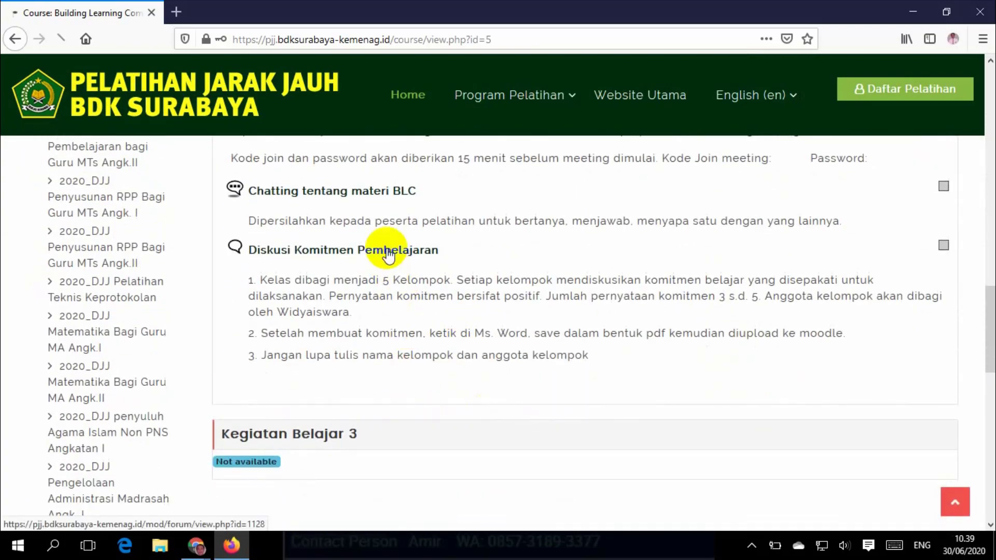
pyautogui.scroll(-10, 484, 336)
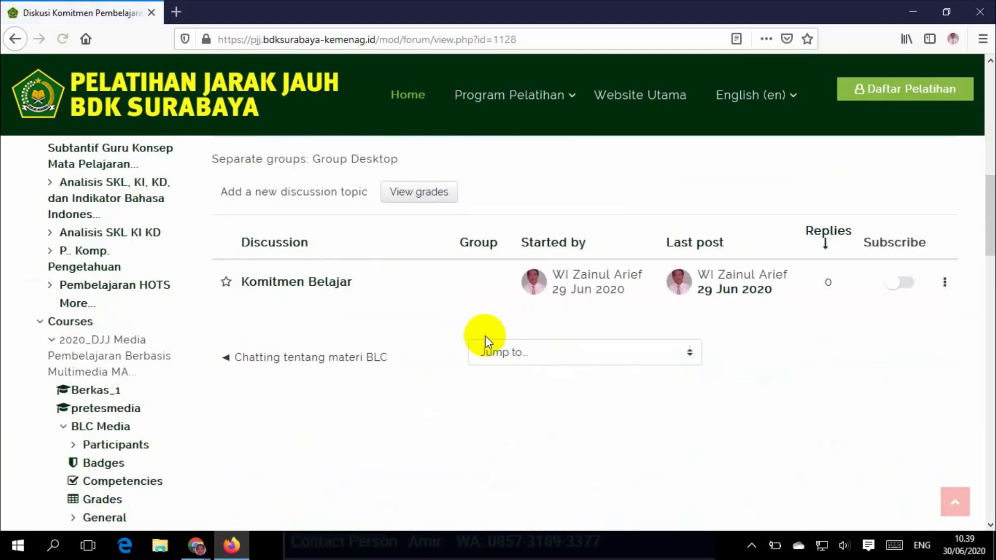
pyautogui.scroll(3, 484, 339)
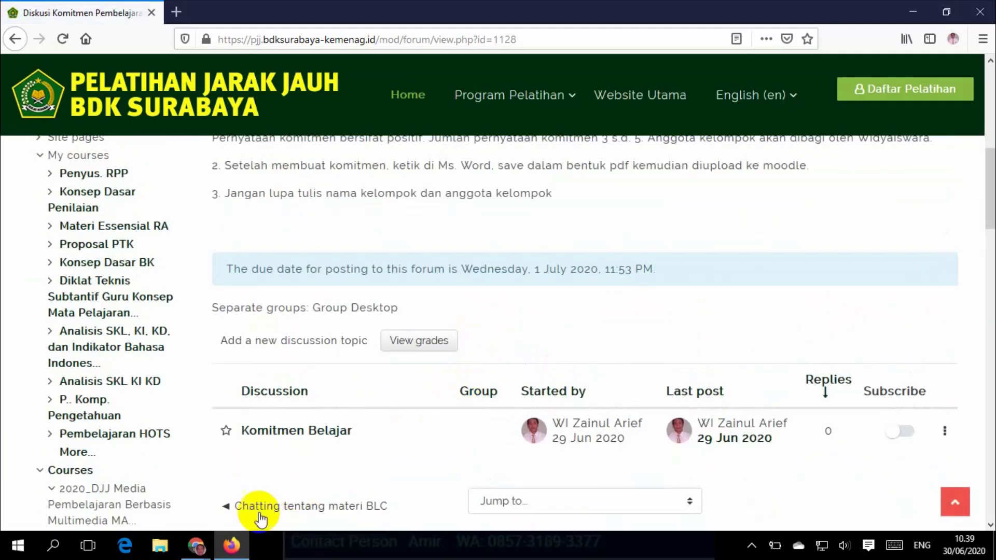
# Switch back to the incognito Chrome window and review the first student's forum instructions, group and discussion list
pyautogui.moveTo(196, 545)
pyautogui.click(241, 493)
pyautogui.scroll(3, 708, 283)
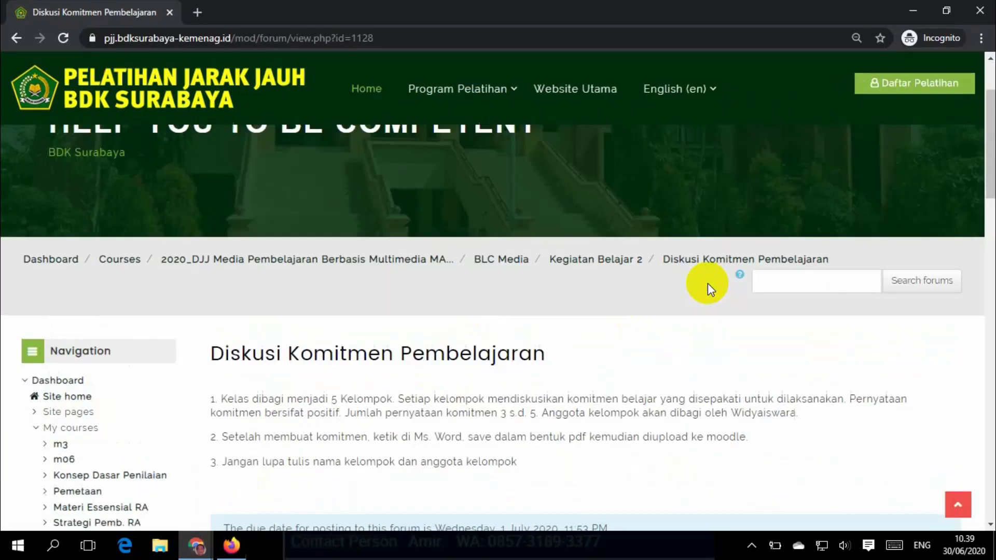
pyautogui.scroll(2, 707, 284)
pyautogui.scroll(-5, 456, 436)
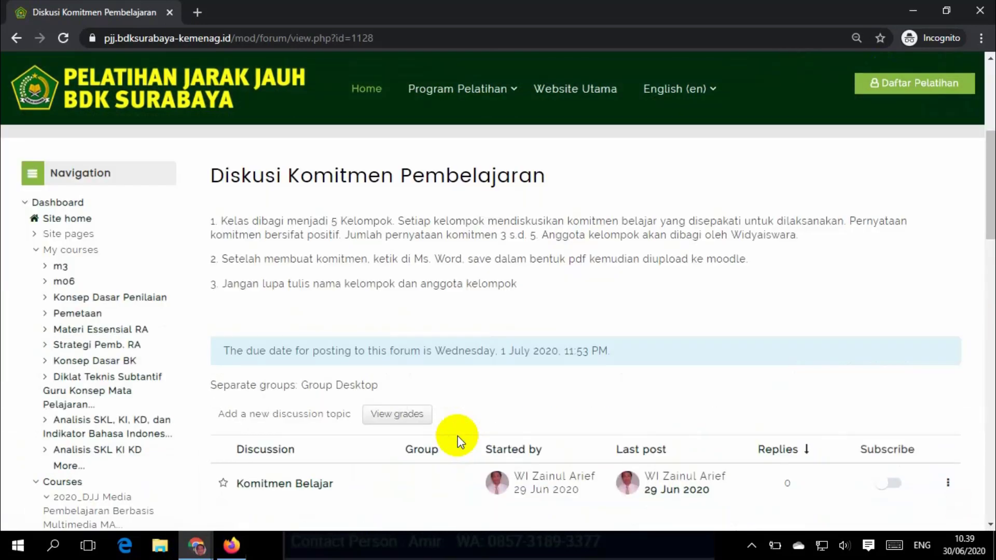
pyautogui.scroll(-2, 457, 441)
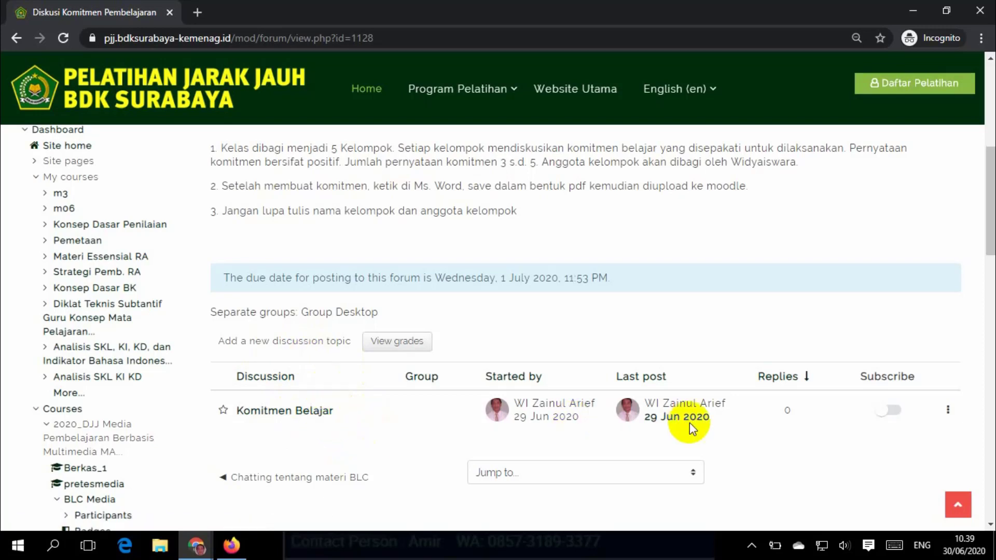
# Check the logged-in student profile and subscribe to the Komitmen Belajar discussion
pyautogui.scroll(7, 832, 417)
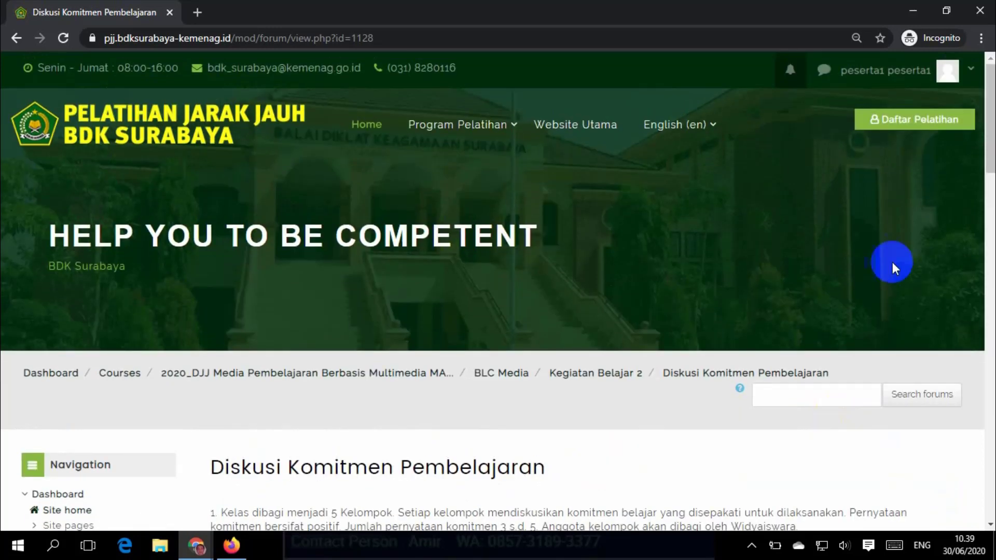
pyautogui.scroll(-8, 801, 257)
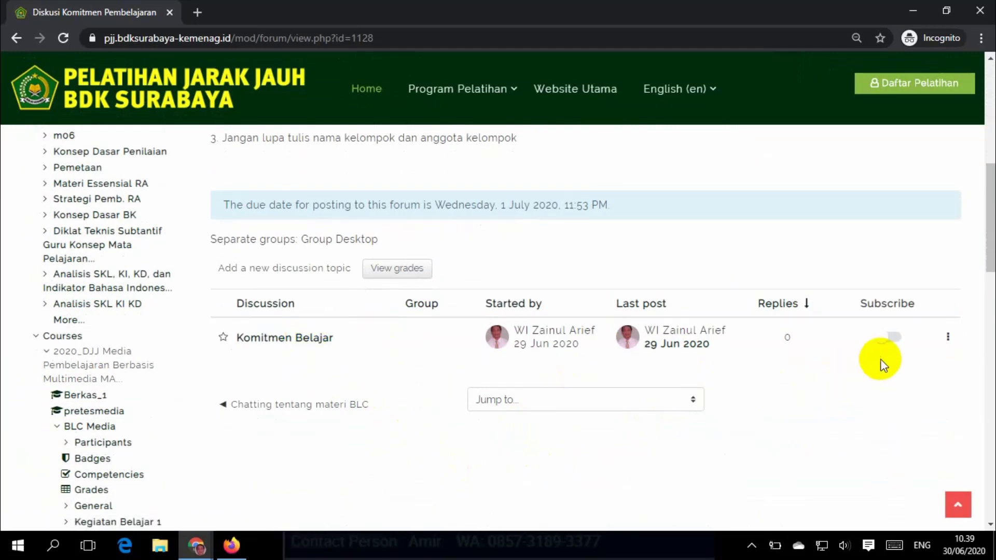
pyautogui.click(895, 340)
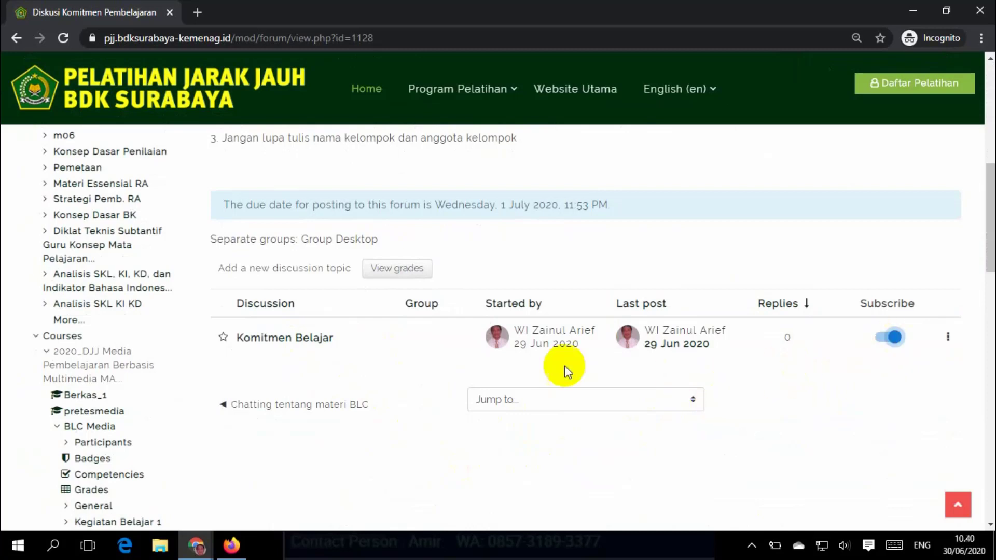
# Open the Komitmen Belajar discussion, read the instructor's post and return to the forum's discussion list
pyautogui.click(302, 345)
pyautogui.scroll(-5, 421, 433)
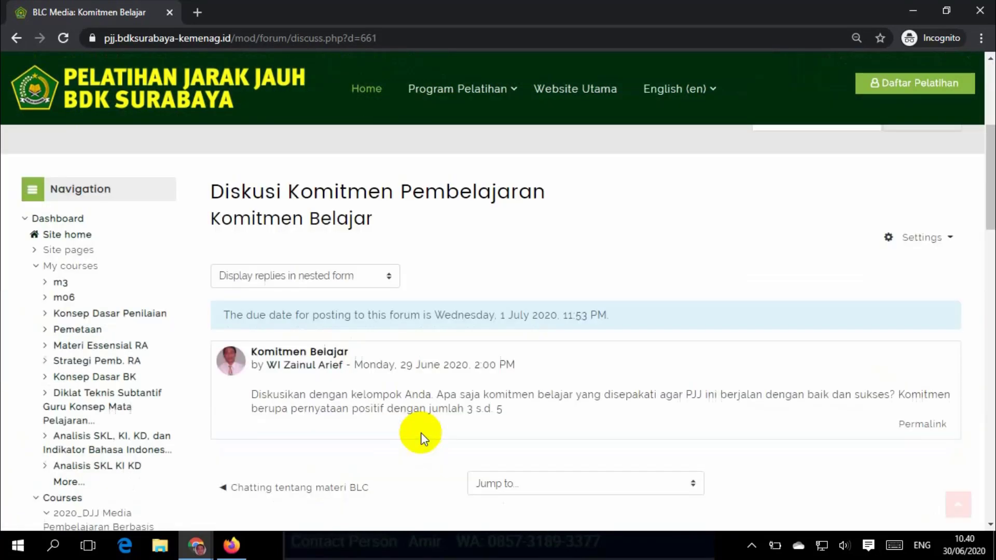
pyautogui.scroll(-3, 421, 433)
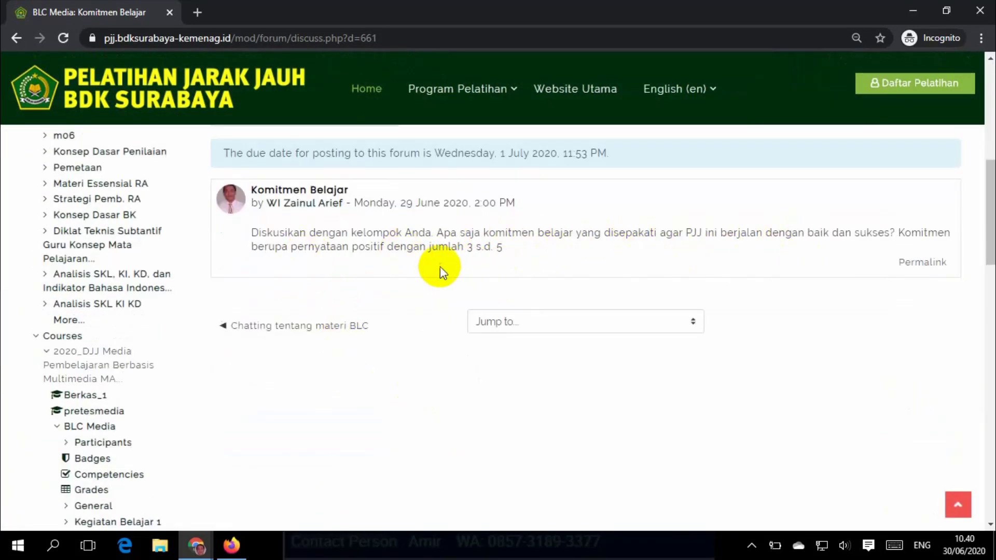
pyautogui.scroll(1, 454, 269)
pyautogui.hotkey('alt', 'Left')
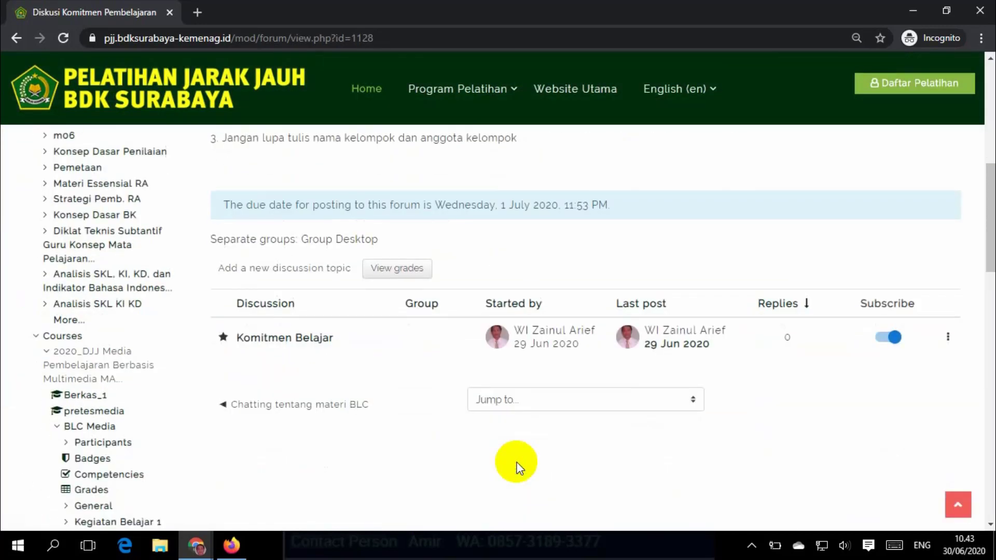
# Start a new discussion topic in the forum with the subject "komitmen peserta1"
pyautogui.scroll(1, 519, 470)
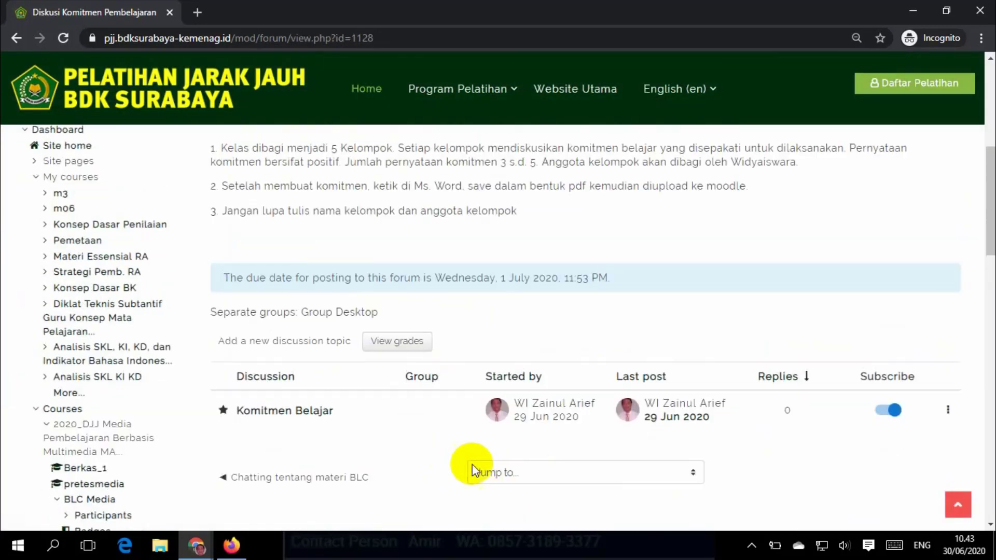
pyautogui.click(316, 350)
pyautogui.scroll(-3, 439, 475)
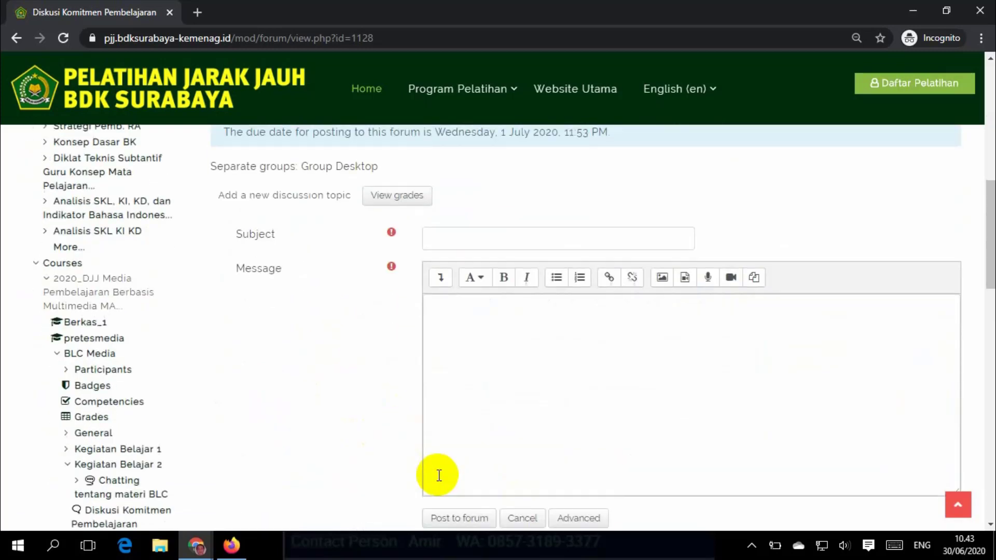
pyautogui.scroll(-1, 439, 475)
pyautogui.scroll(2, 439, 473)
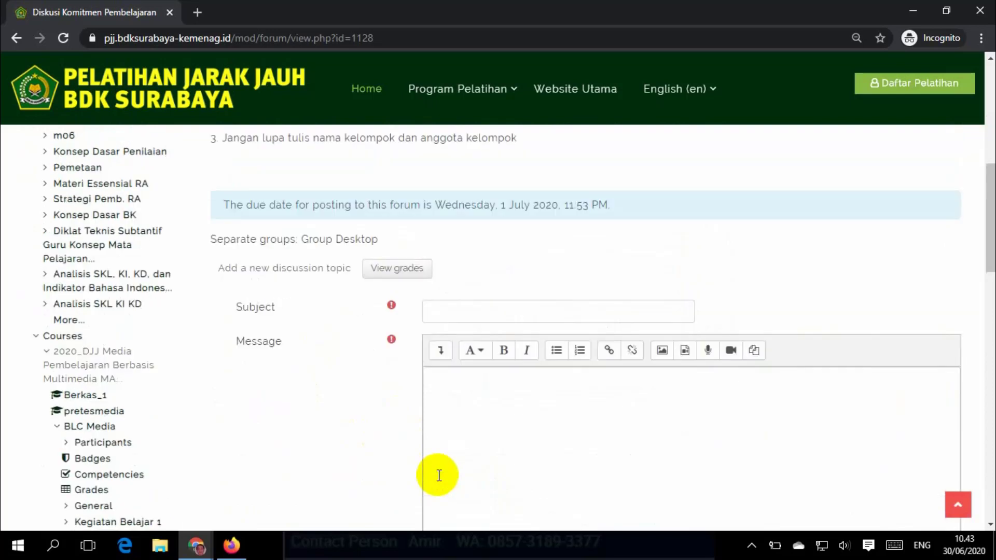
pyautogui.click(502, 312)
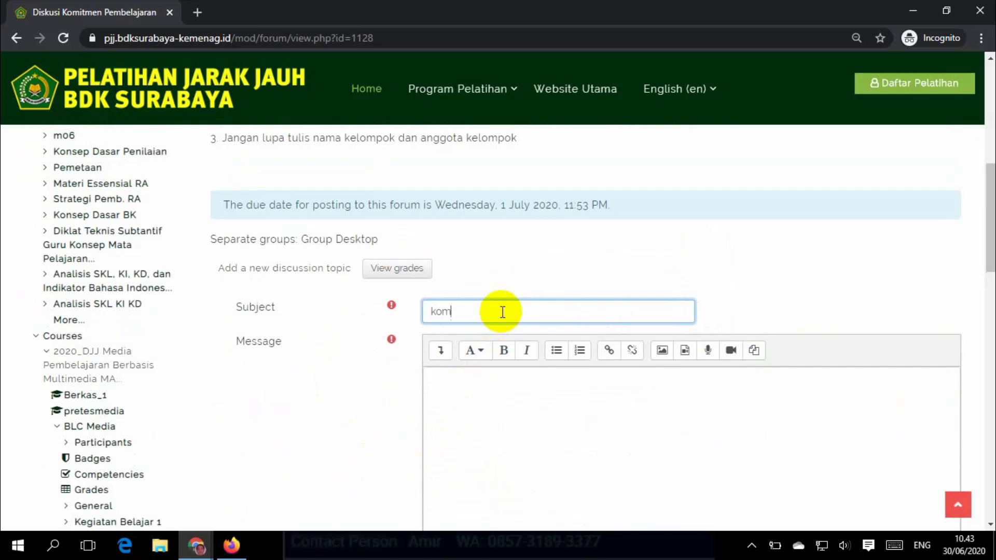
pyautogui.write('komitmen peserta1')
# Enter "1. Semangat dalam pelatihan" as the first line of the new topic's message
pyautogui.click(512, 396)
pyautogui.scroll(-3, 514, 398)
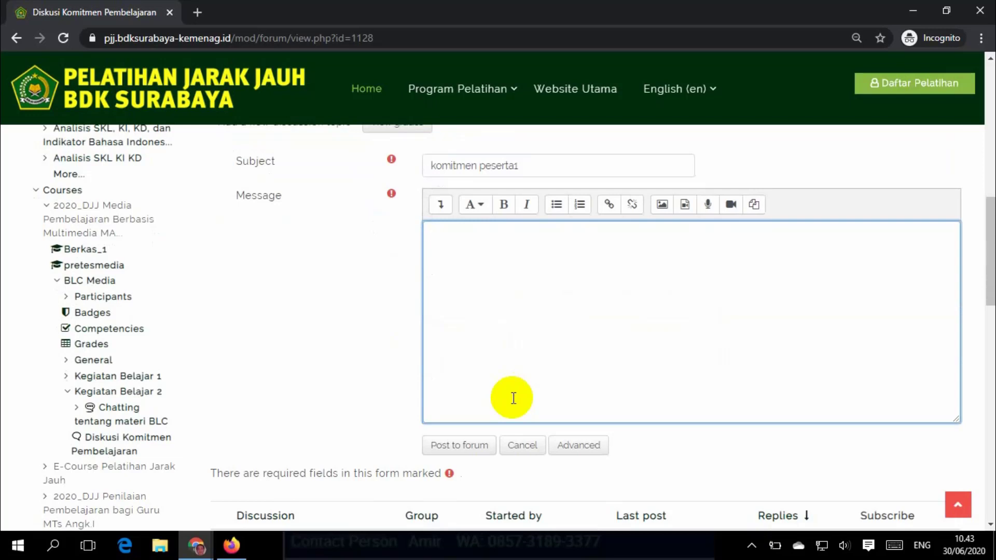
pyautogui.write('Semangat dalam ')
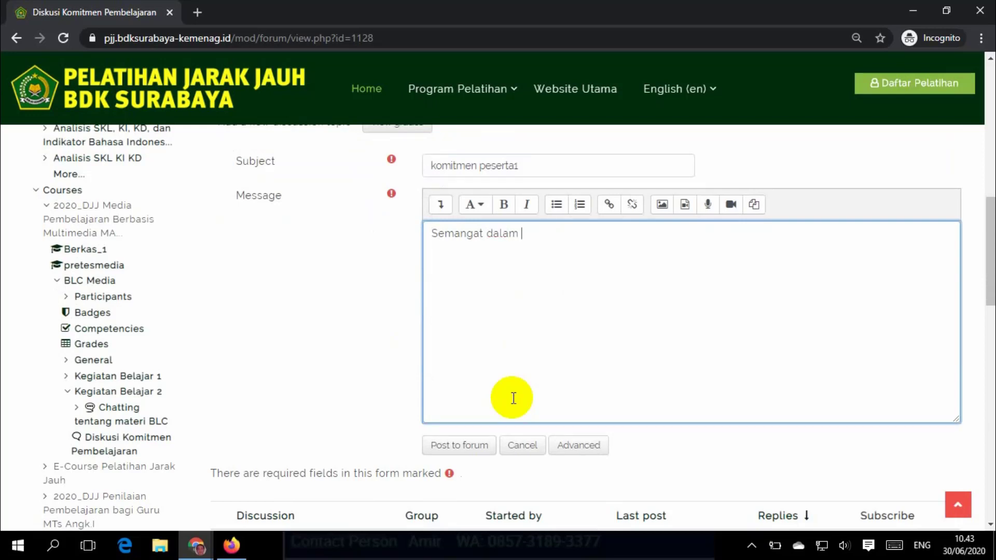
pyautogui.write('pelatihan')
pyautogui.click(432, 234)
pyautogui.write('1.')
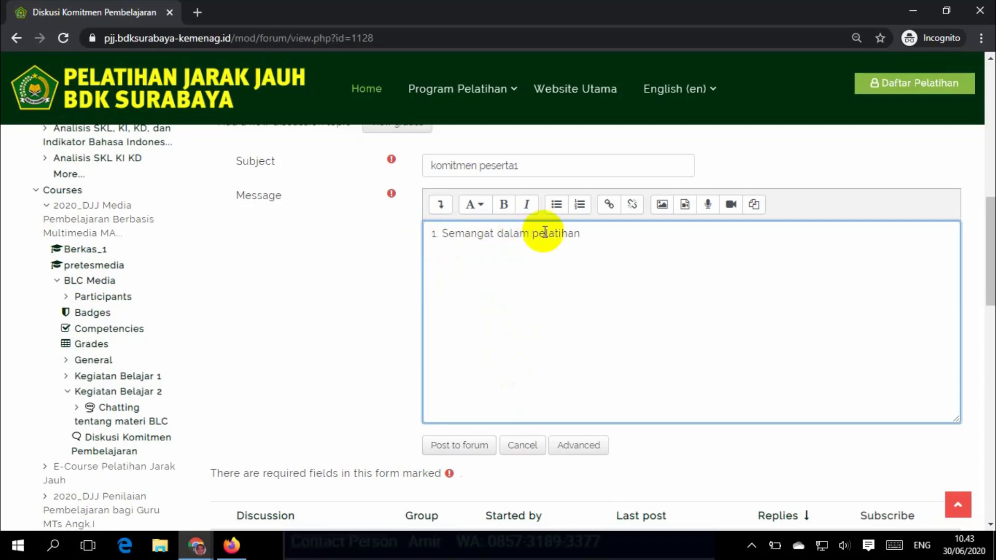
# Add "2. Selalu membantu teman yang kesulitan" as the second line of the message
pyautogui.click(586, 234)
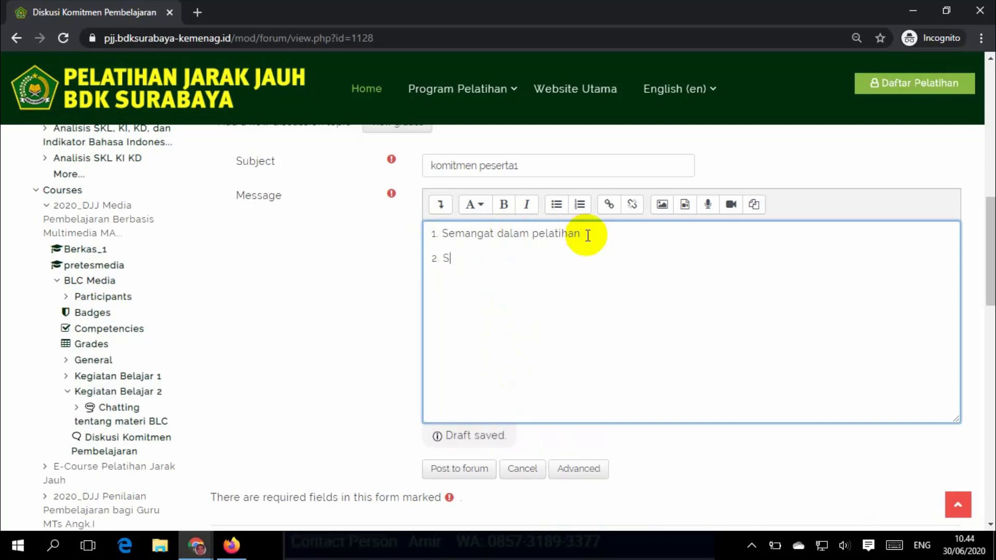
pyautogui.write('alu membantu t')
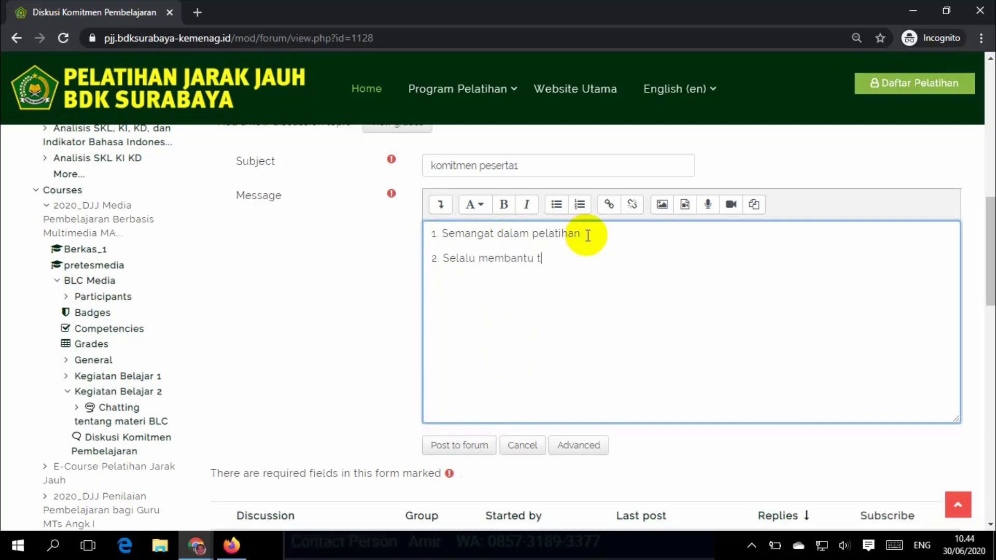
pyautogui.write('eman yang kesulitan')
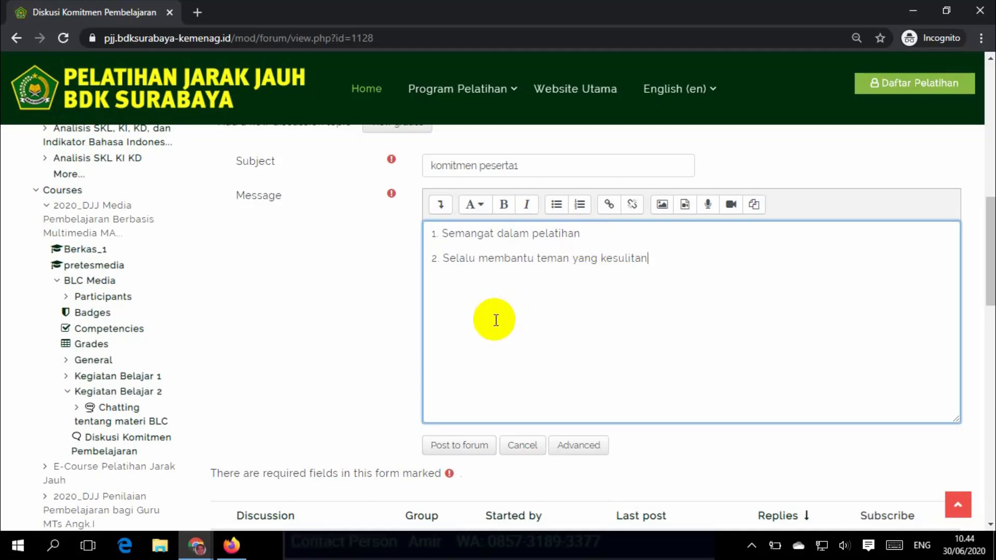
# Review the drafted "komitmen peserta1" topic and post it to the forum
pyautogui.scroll(2, 496, 320)
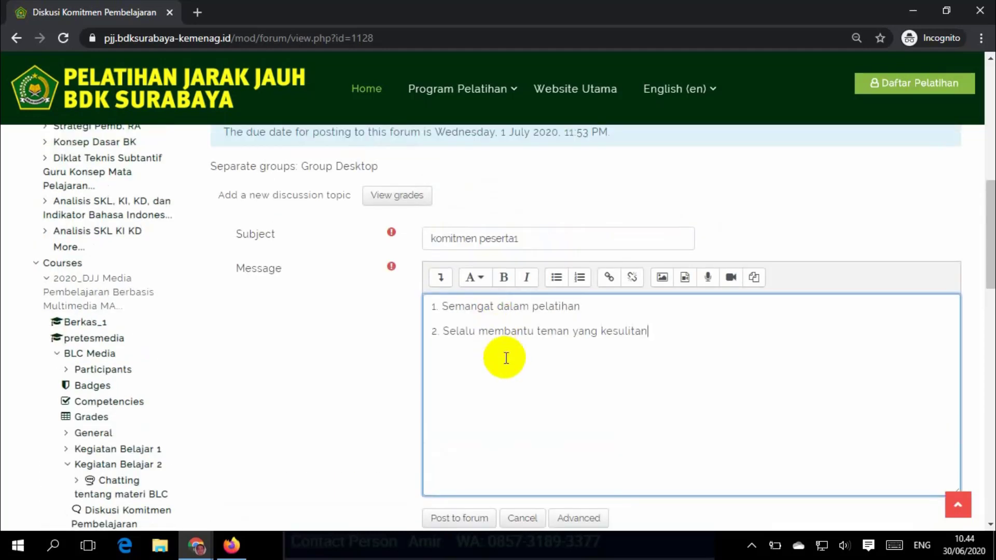
pyautogui.scroll(-2, 506, 357)
pyautogui.scroll(-3, 508, 403)
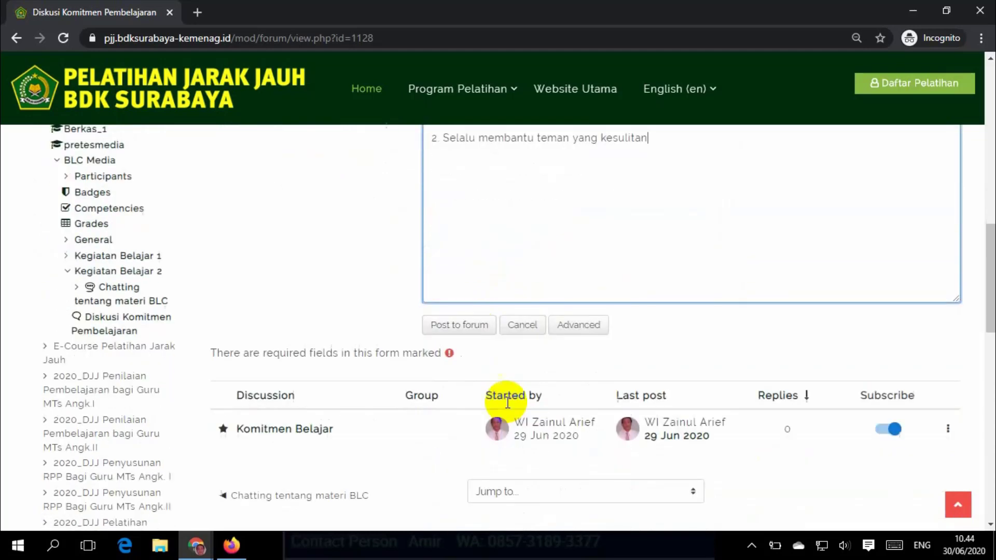
pyautogui.scroll(-1, 507, 402)
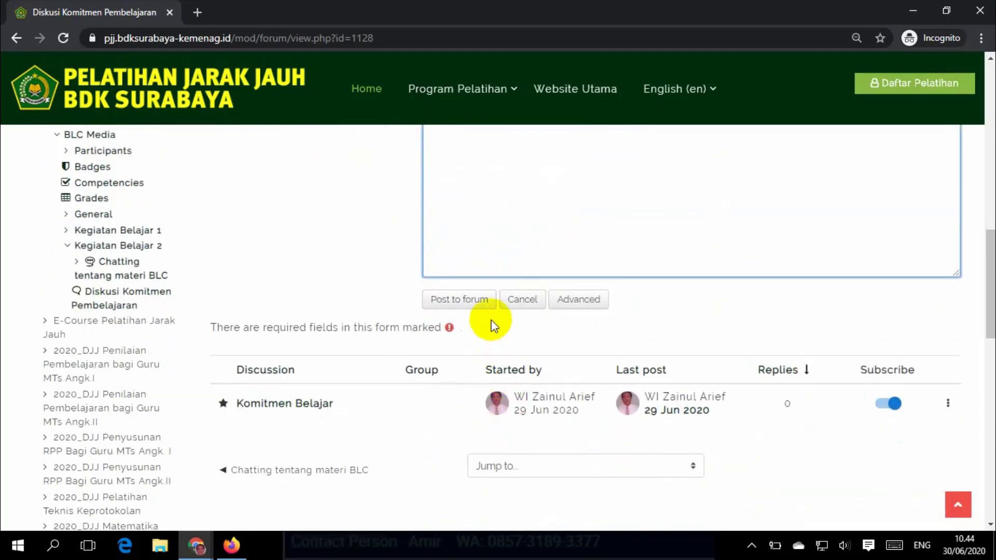
pyautogui.scroll(2, 467, 358)
pyautogui.click(462, 378)
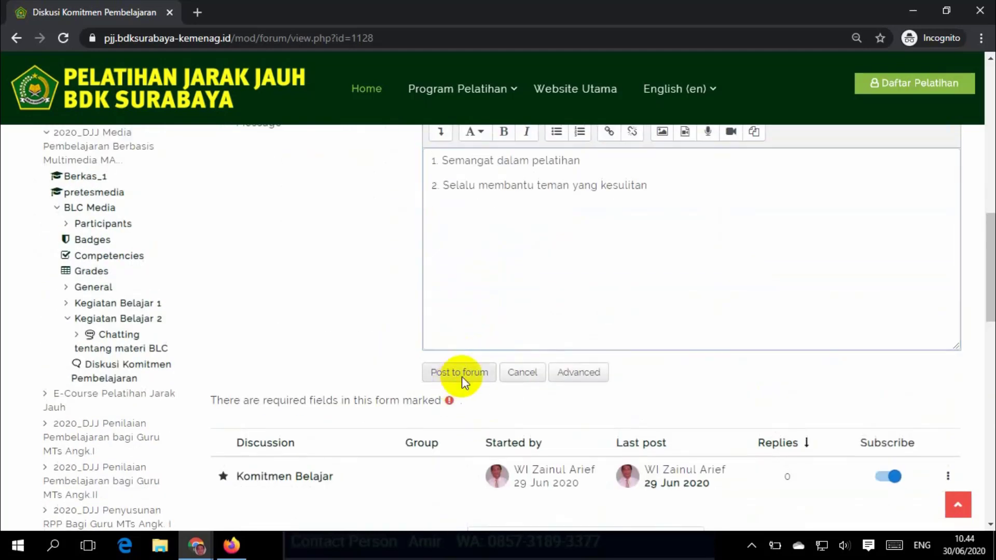
# Examine the forum's discussion list for the newly posted topic and its assigned group
pyautogui.scroll(-8, 450, 388)
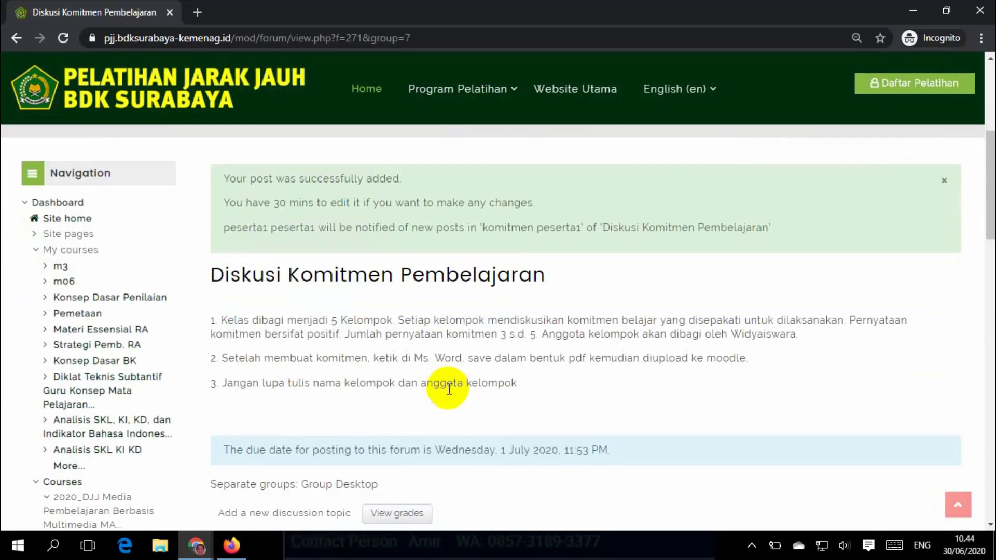
pyautogui.scroll(-2, 469, 431)
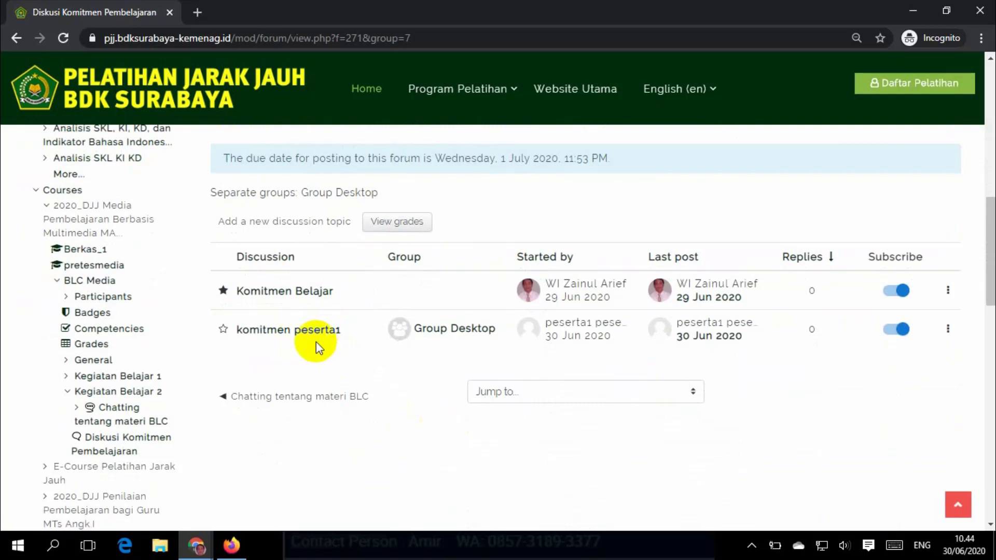
pyautogui.scroll(1, 322, 343)
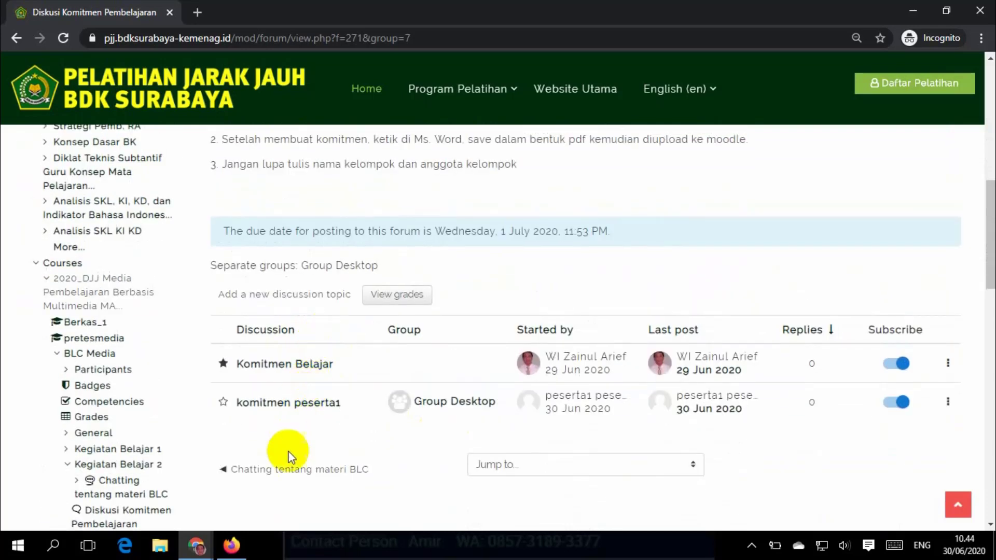
# Switch to the second participant's Firefox session and look over the Diskusi Komitmen Pembelajaran forum down to its discussion list
pyautogui.click(230, 548)
pyautogui.scroll(5, 734, 155)
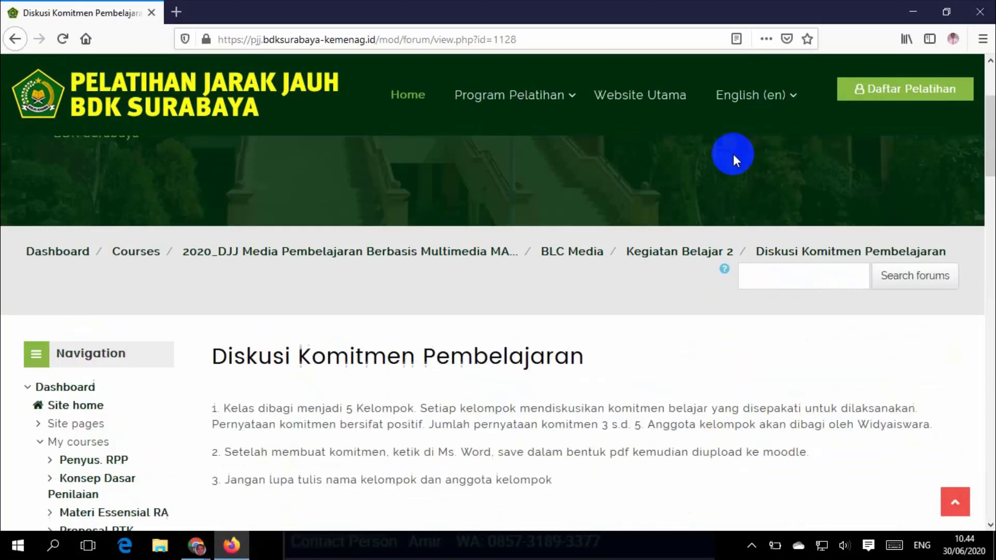
pyautogui.click(752, 136)
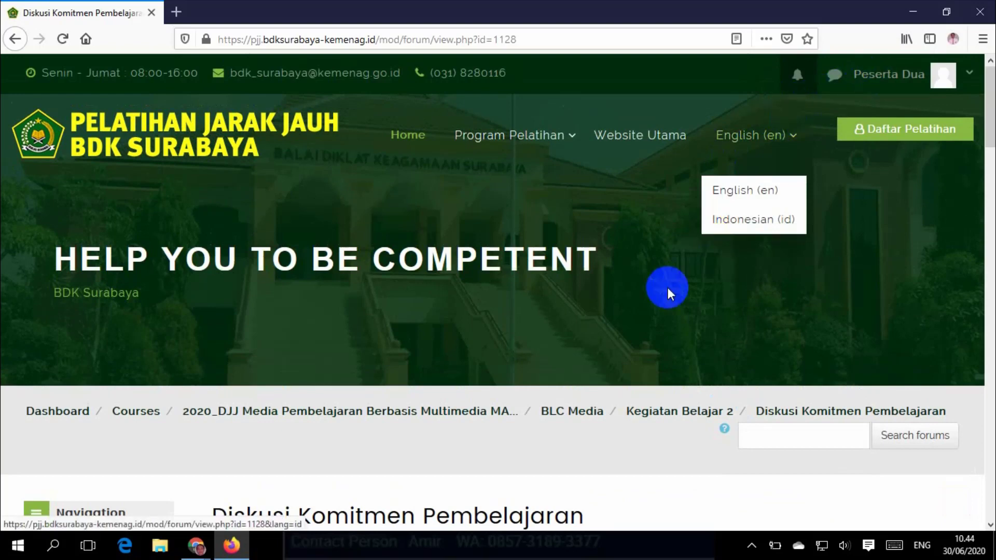
pyautogui.scroll(-5, 574, 338)
pyautogui.click(602, 287)
pyautogui.scroll(-6, 601, 286)
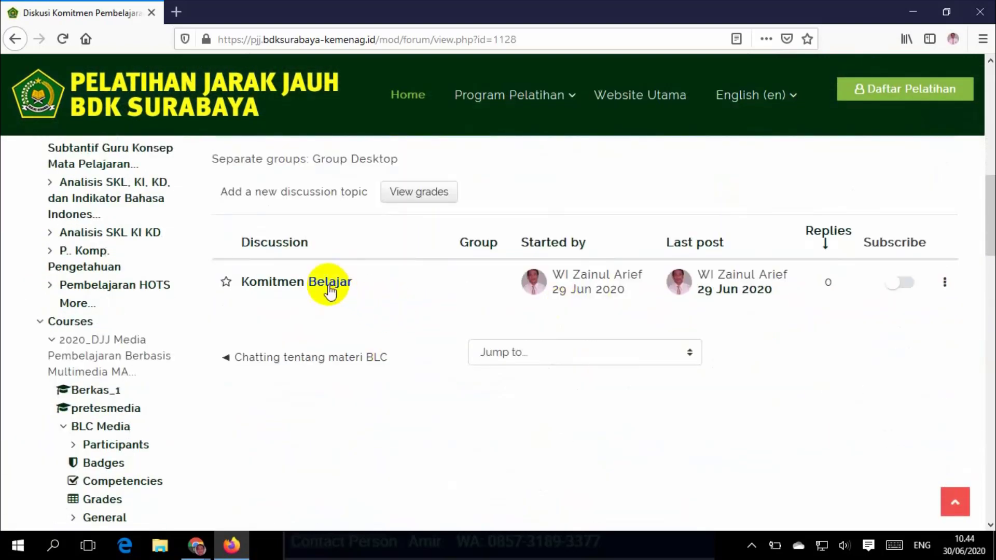
# Open the "Komitmen Belajar" discussion and read the instructor's instructions for the group task
pyautogui.click(330, 289)
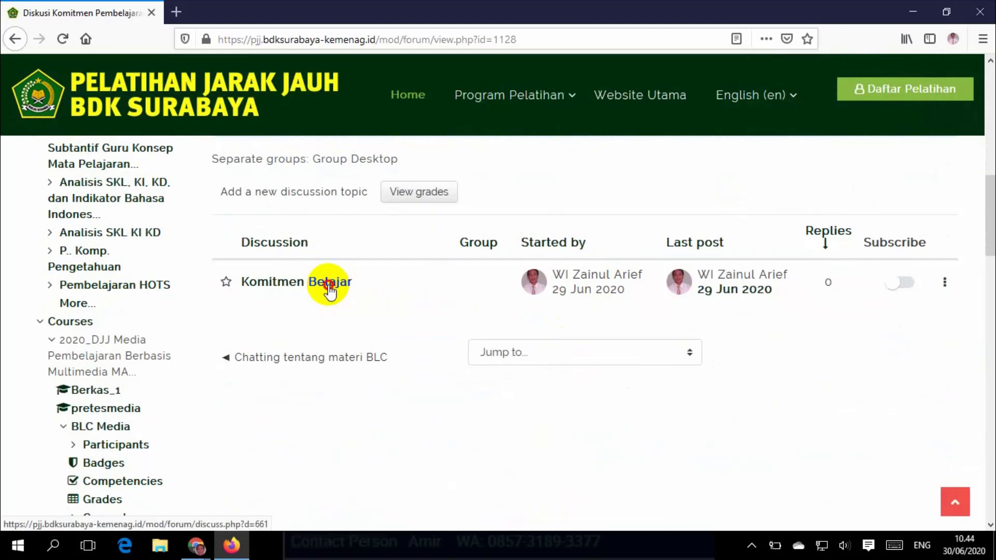
pyautogui.scroll(-8, 492, 384)
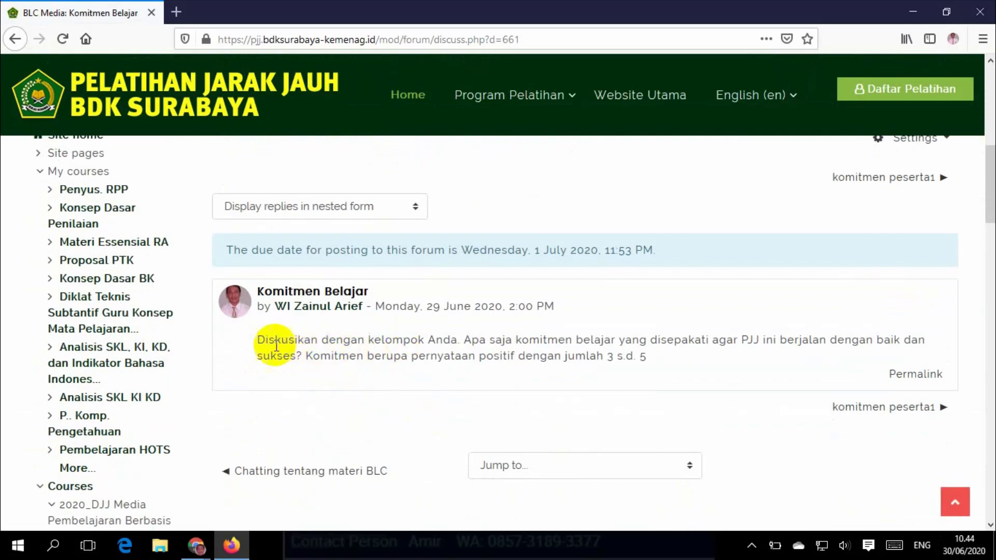
pyautogui.moveTo(254, 342); pyautogui.dragTo(648, 359)
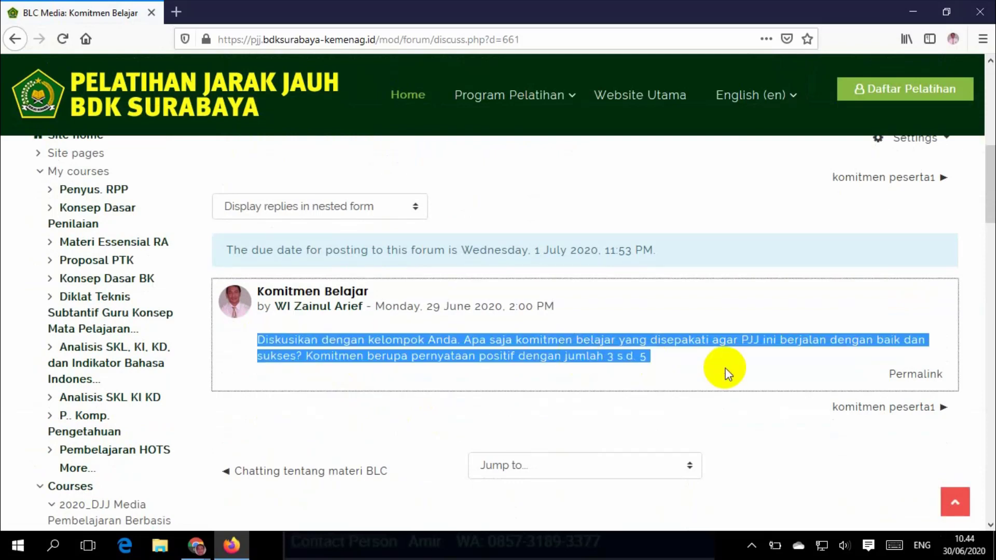
pyautogui.click(710, 399)
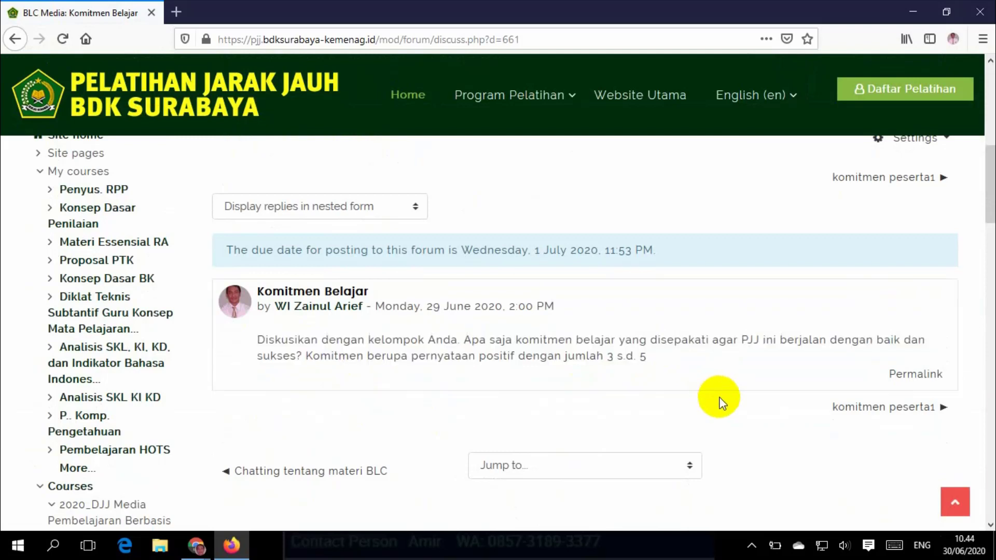
pyautogui.scroll(1, 718, 402)
pyautogui.scroll(3, 719, 402)
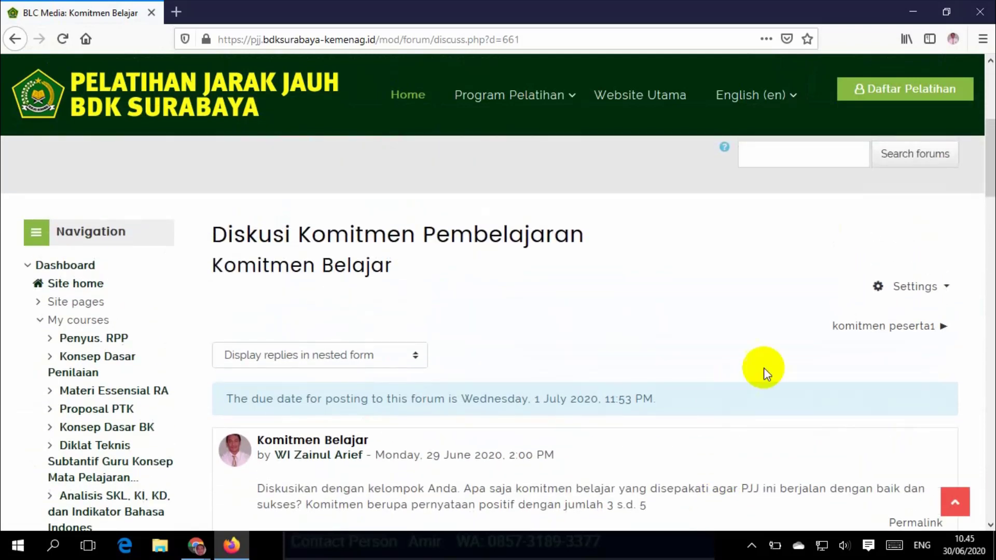
pyautogui.scroll(-2, 863, 340)
pyautogui.scroll(2, 864, 340)
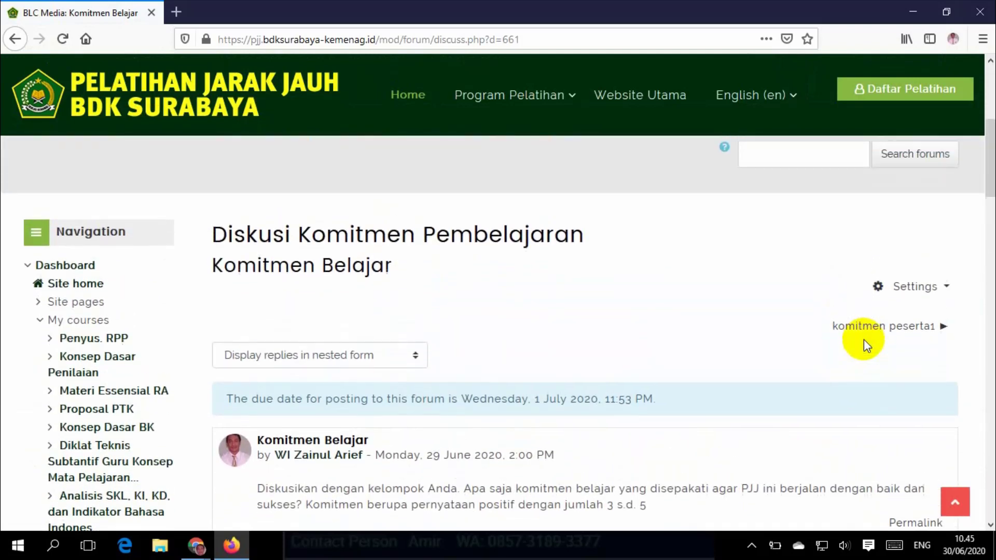
# Star the "Komitmen Belajar" discussion through its settings
pyautogui.click(941, 285)
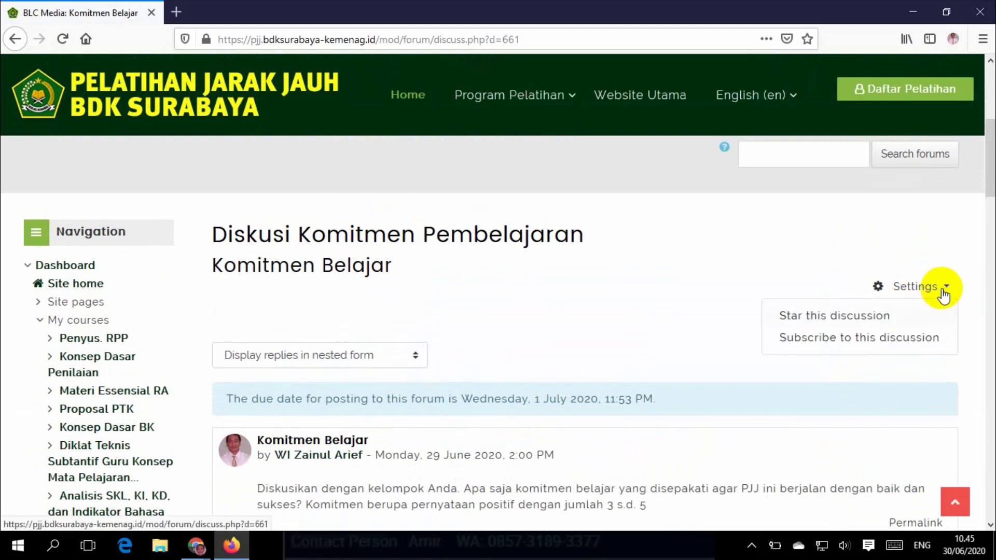
pyautogui.click(856, 318)
# Move on to the neighbouring "komitmen peserta1" discussion and read the groupmate's post
pyautogui.scroll(-5, 682, 370)
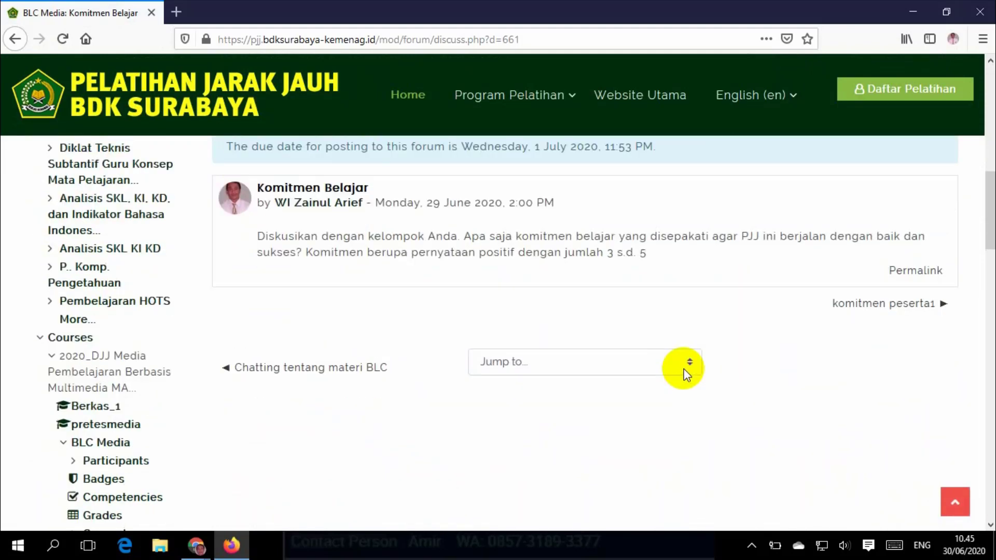
pyautogui.click(882, 306)
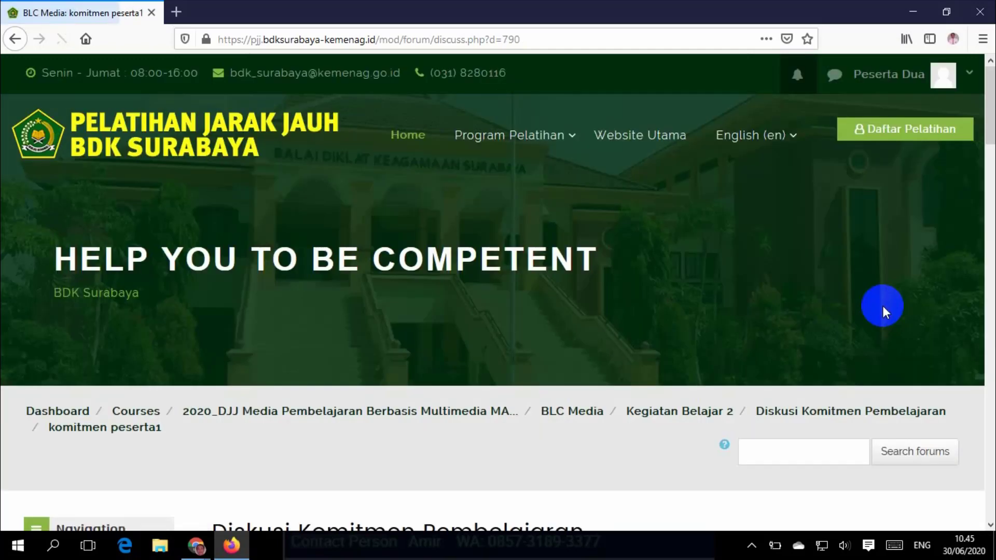
pyautogui.scroll(-5, 883, 306)
pyautogui.scroll(-4, 802, 335)
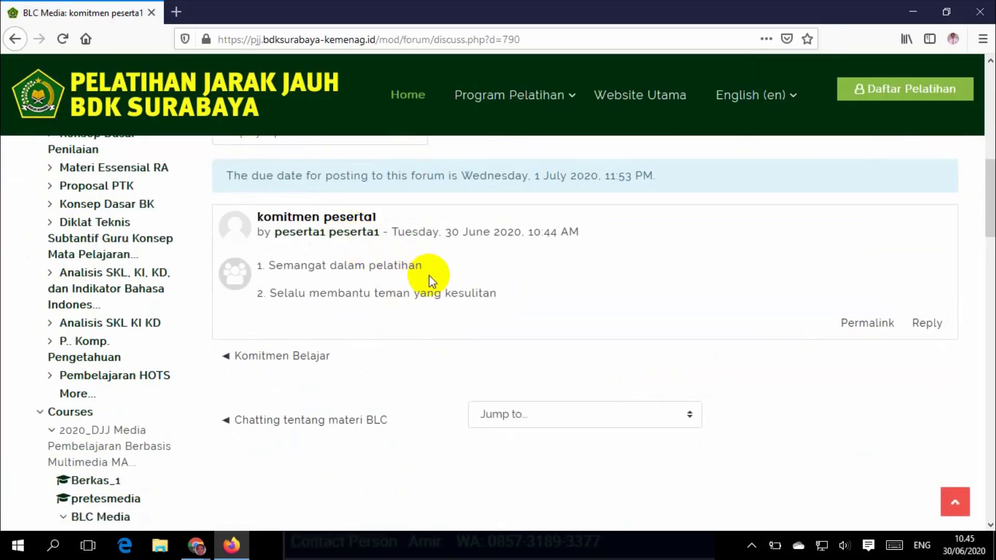
# Return to the forum's discussion list and subscribe to the "komitmen peserta1" topic
pyautogui.scroll(2, 430, 276)
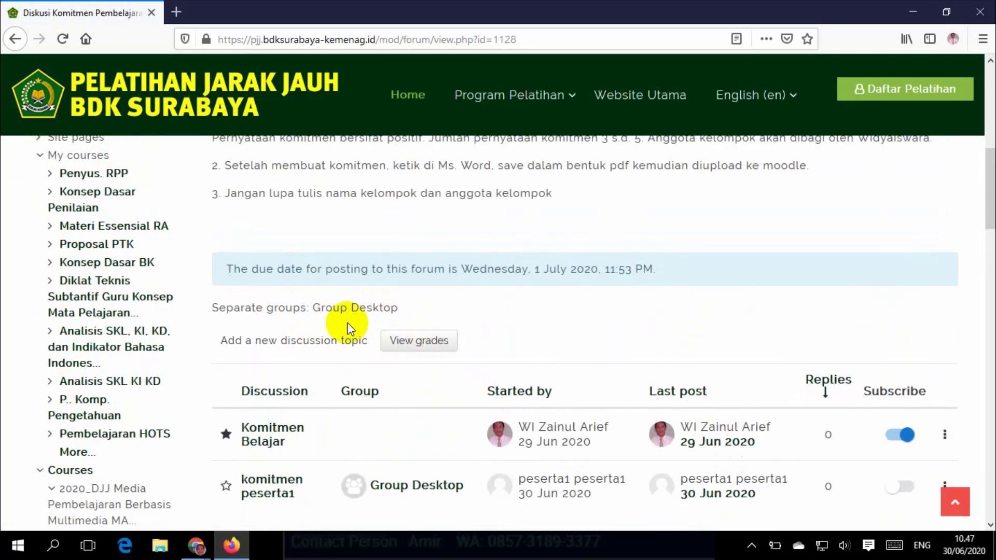
pyautogui.scroll(-2, 347, 321)
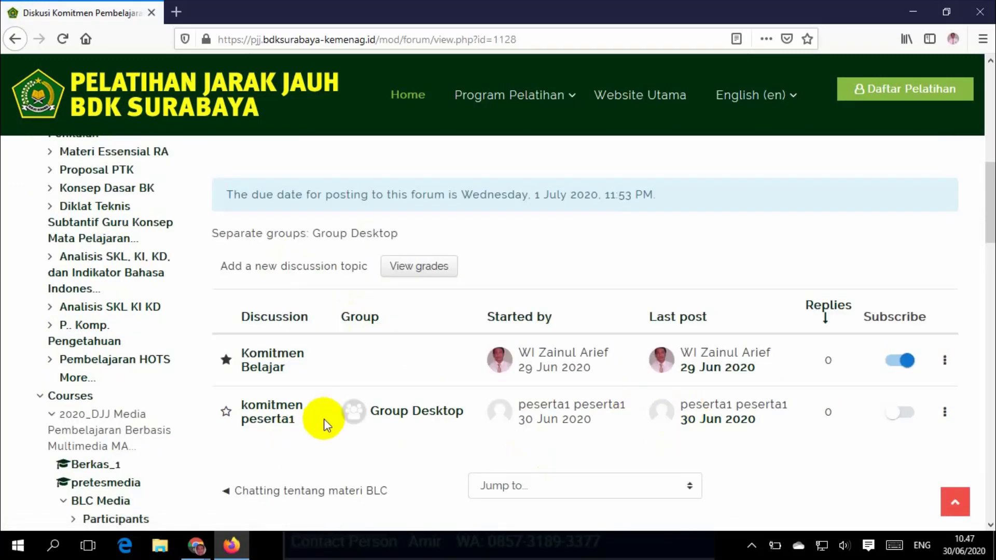
pyautogui.click(900, 413)
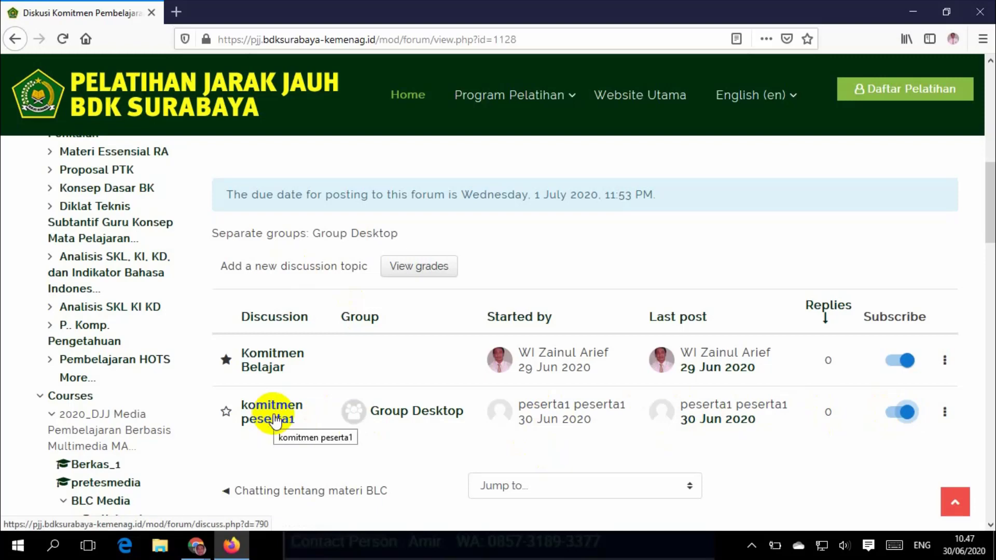
# Open the "komitmen peserta1" topic and examine the post's content and its reply option
pyautogui.click(275, 421)
pyautogui.scroll(-5, 367, 430)
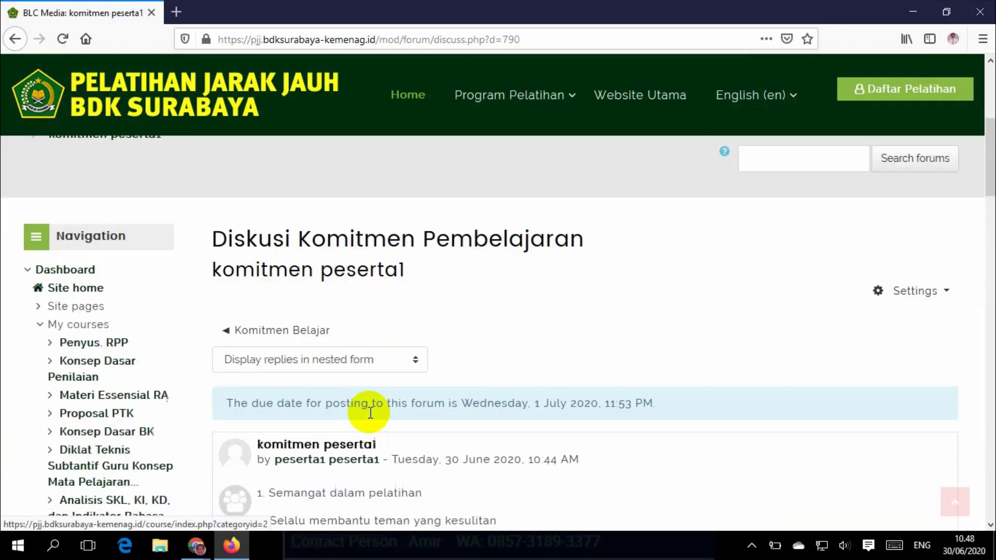
pyautogui.scroll(-4, 369, 417)
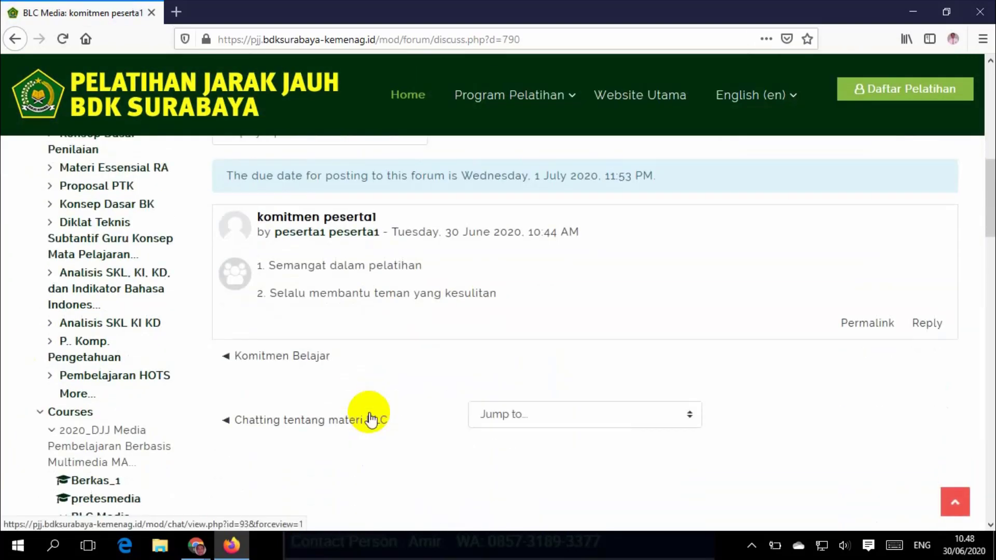
pyautogui.scroll(3, 369, 417)
pyautogui.scroll(-1, 419, 425)
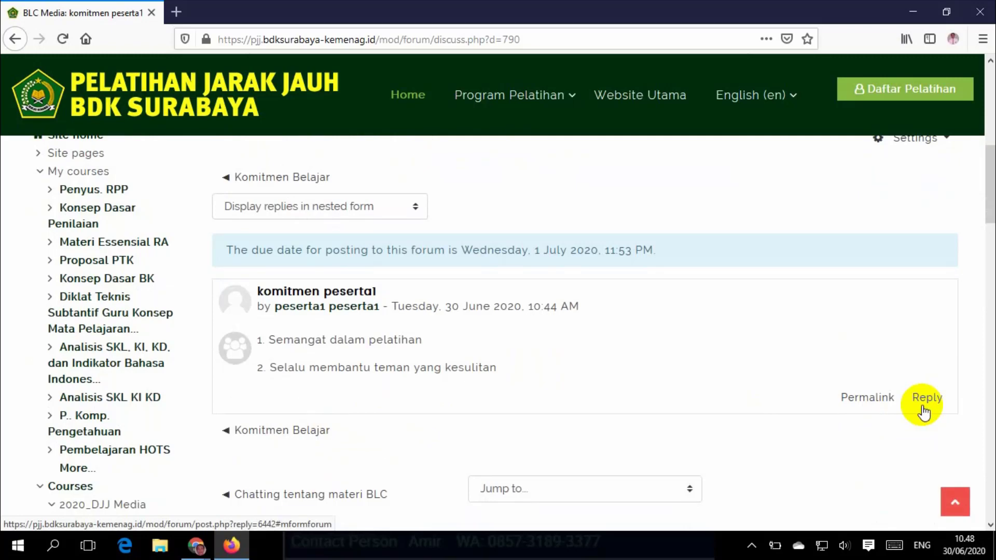
pyautogui.scroll(5, 923, 412)
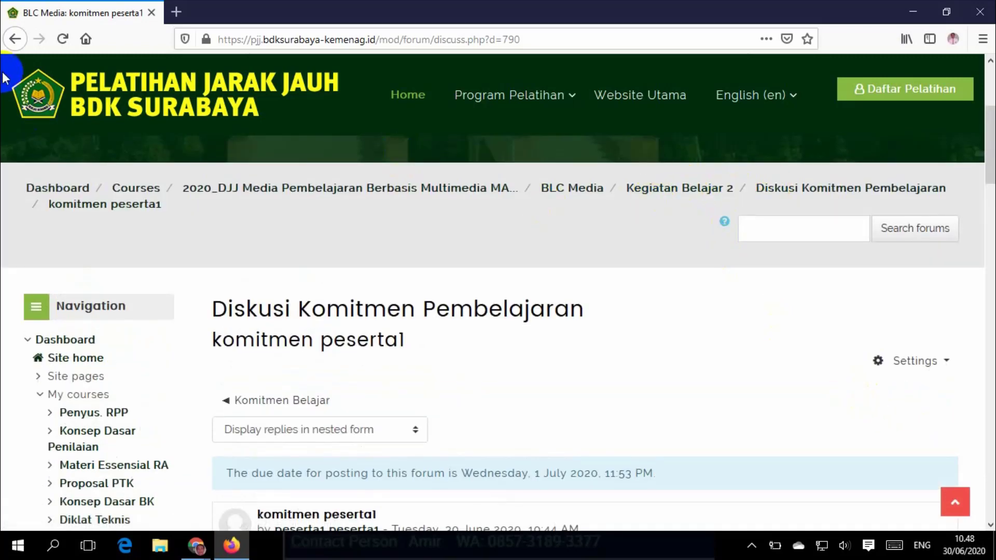
# Go back to the discussion list, open "Komitmen Belajar" and check which actions the instructor's post offers
pyautogui.click(14, 40)
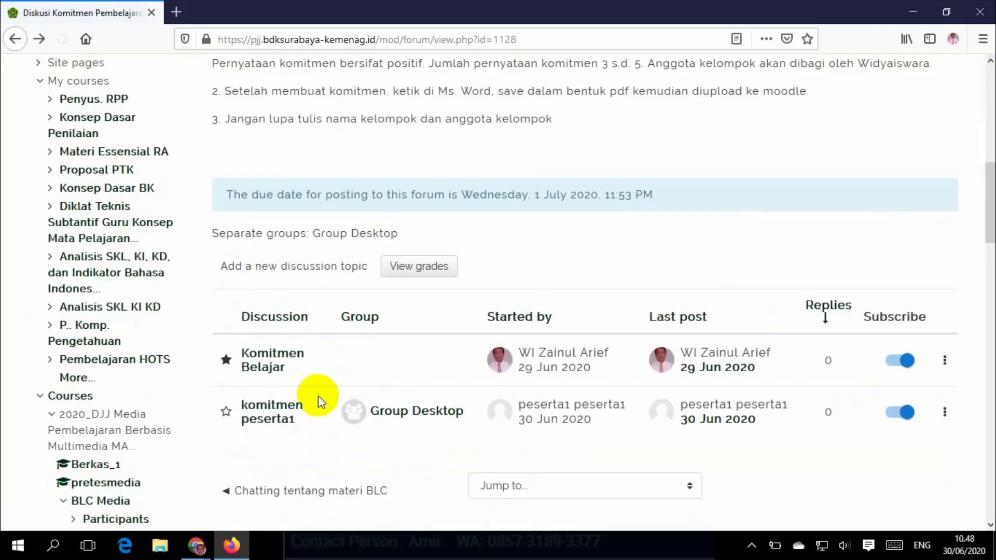
pyautogui.scroll(2, 270, 376)
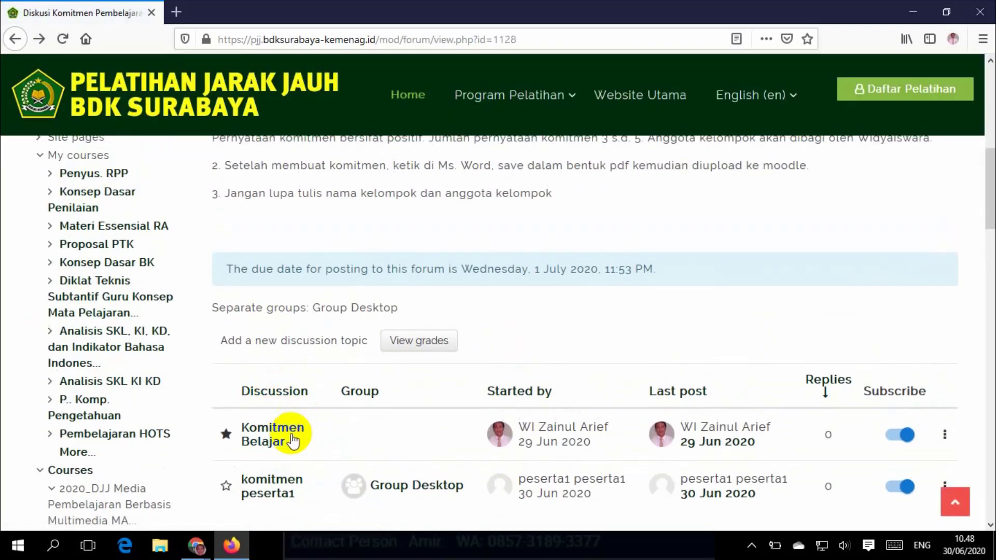
pyautogui.scroll(-2, 282, 444)
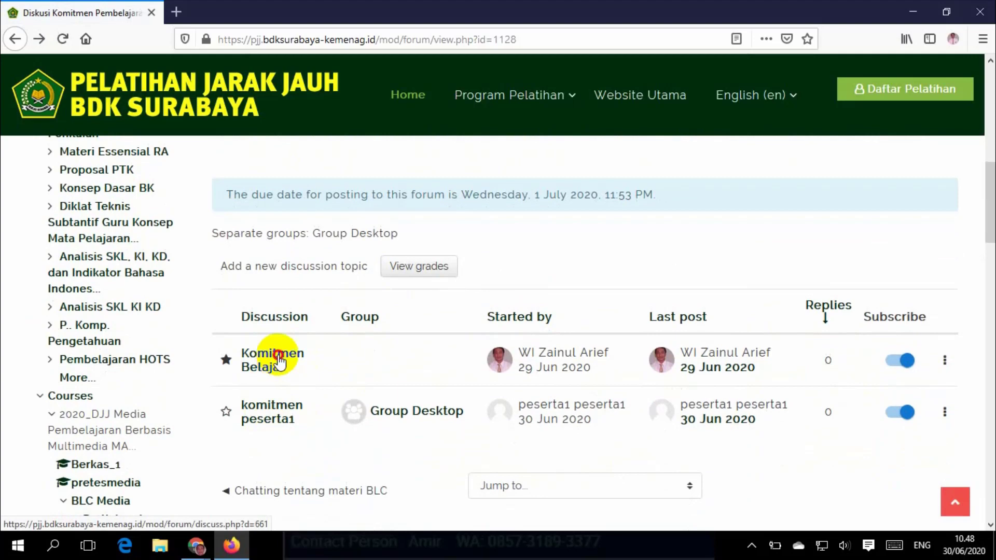
pyautogui.click(279, 363)
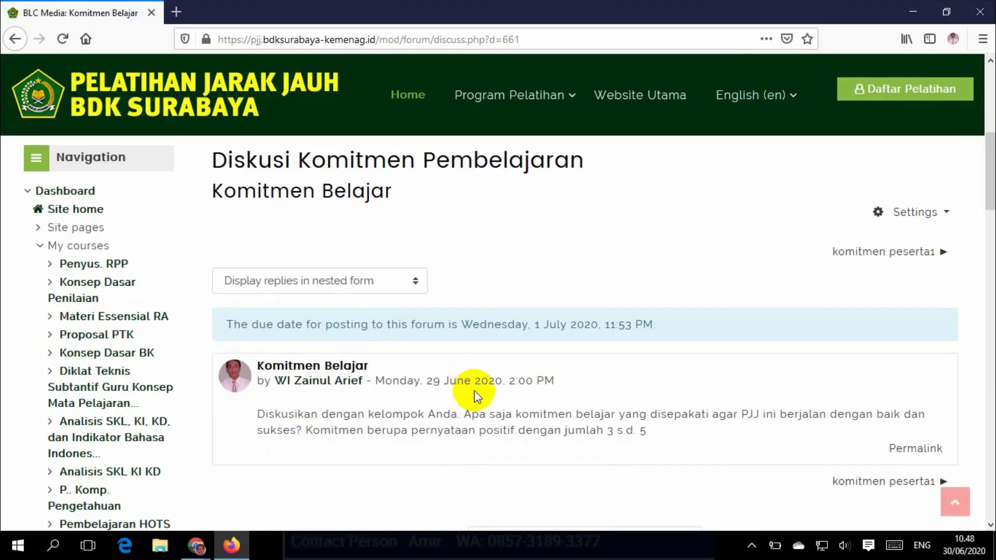
pyautogui.scroll(-4, 871, 415)
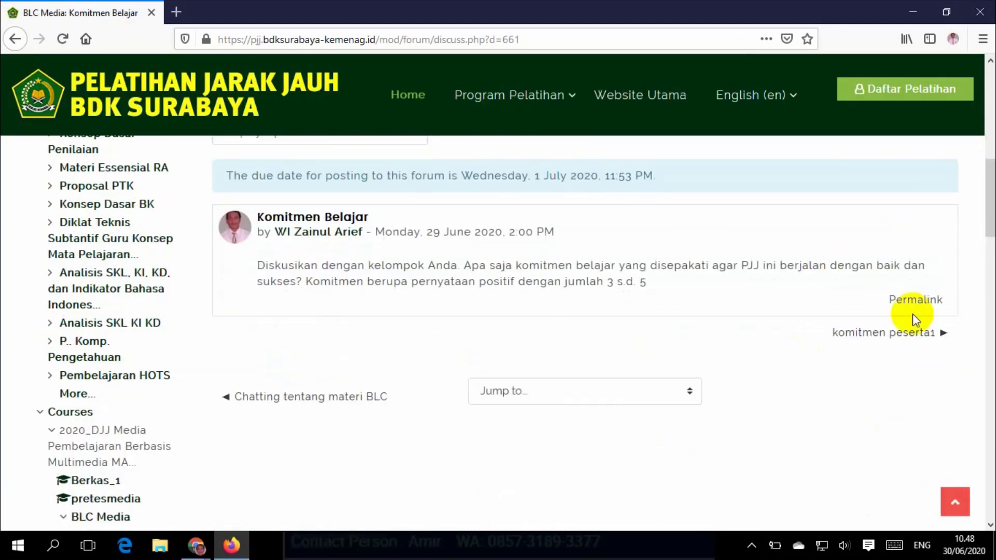
pyautogui.scroll(2, 702, 355)
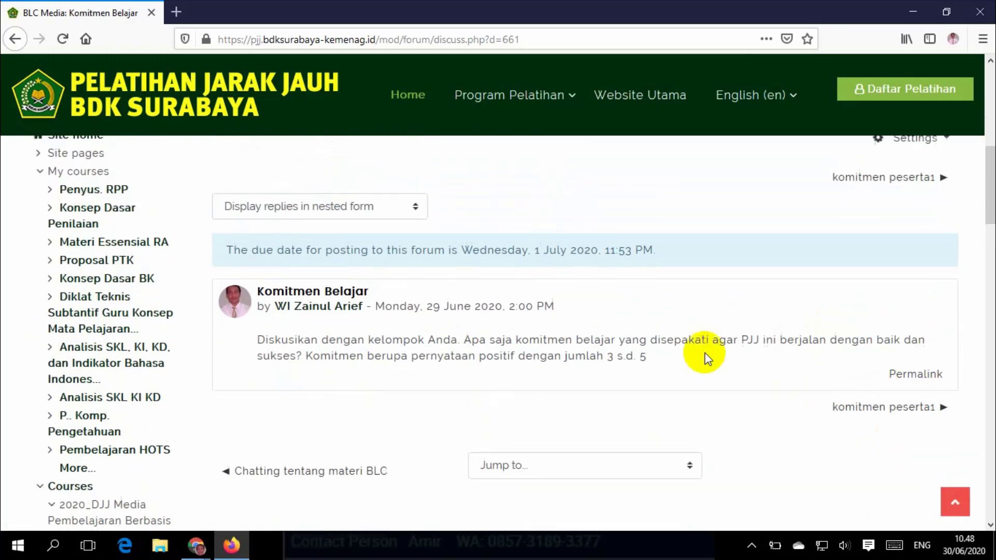
# View the permalink of the "Komitmen Belajar" post, look over the page and go back
pyautogui.click(912, 376)
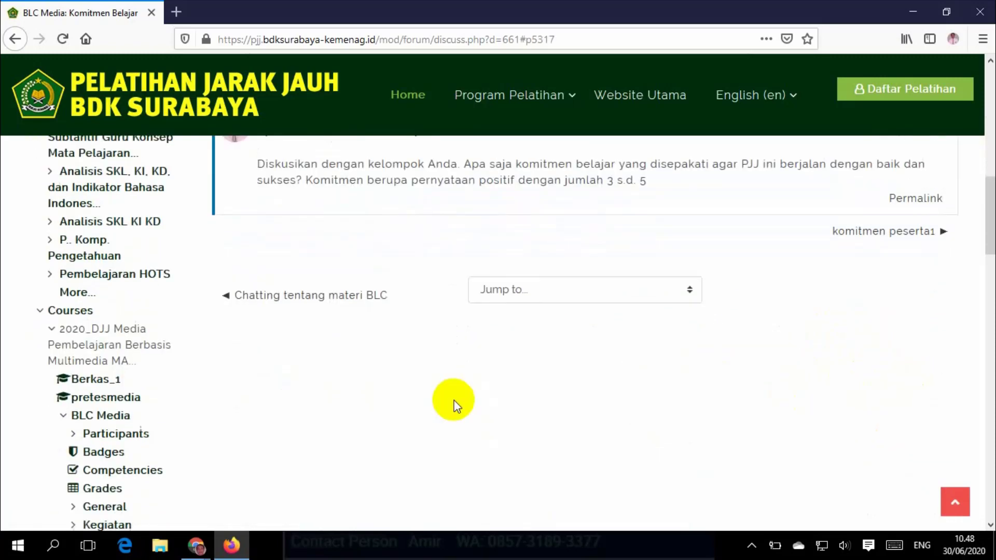
pyautogui.scroll(4, 435, 401)
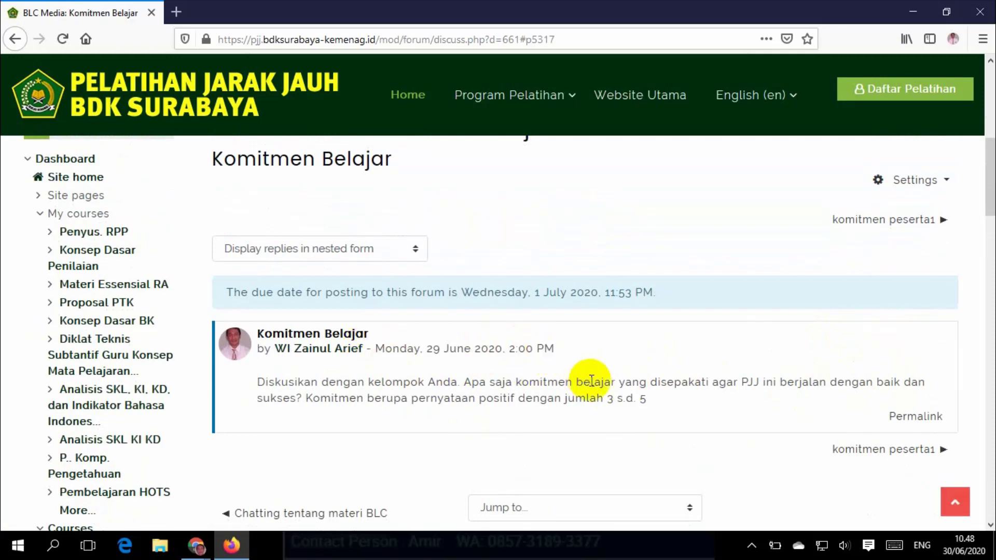
pyautogui.scroll(5, 614, 387)
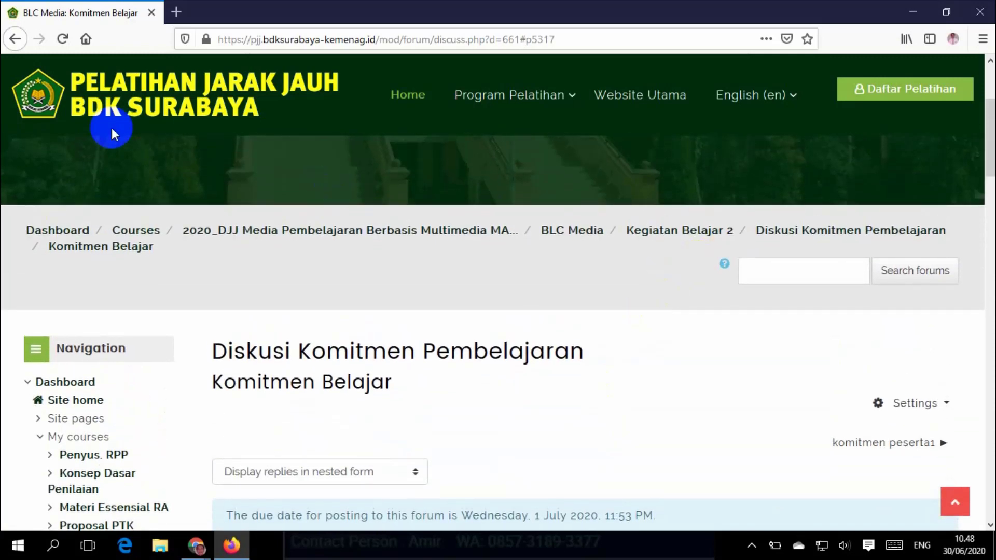
pyautogui.click(15, 39)
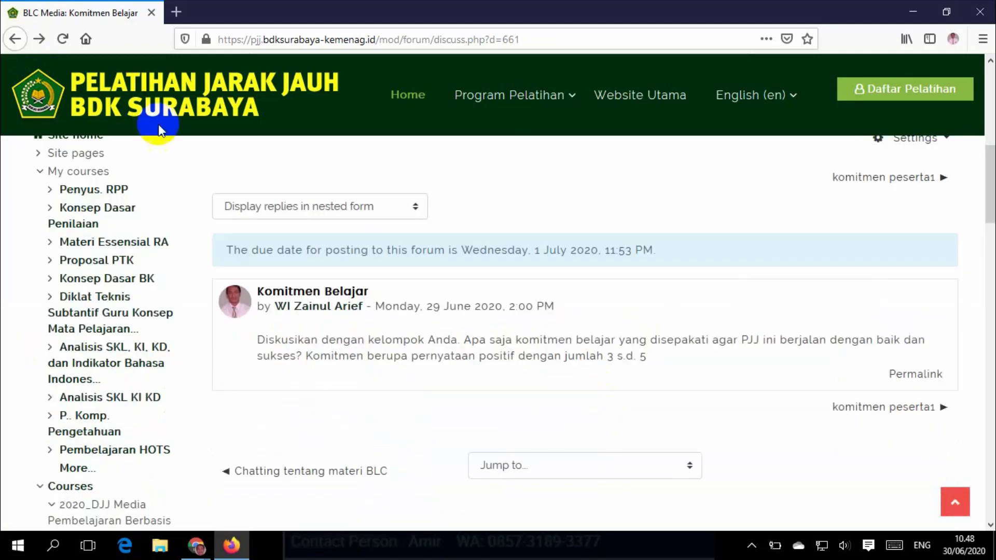
# Return to the Diskusi Komitmen Pembelajaran forum and open the "komitmen peserta1" topic at its post
pyautogui.scroll(10, 515, 326)
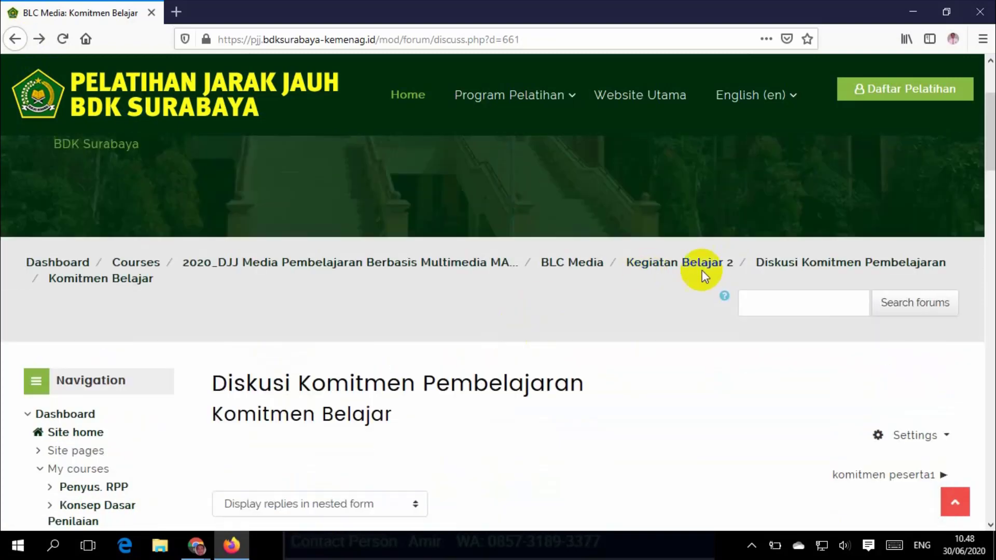
pyautogui.click(759, 265)
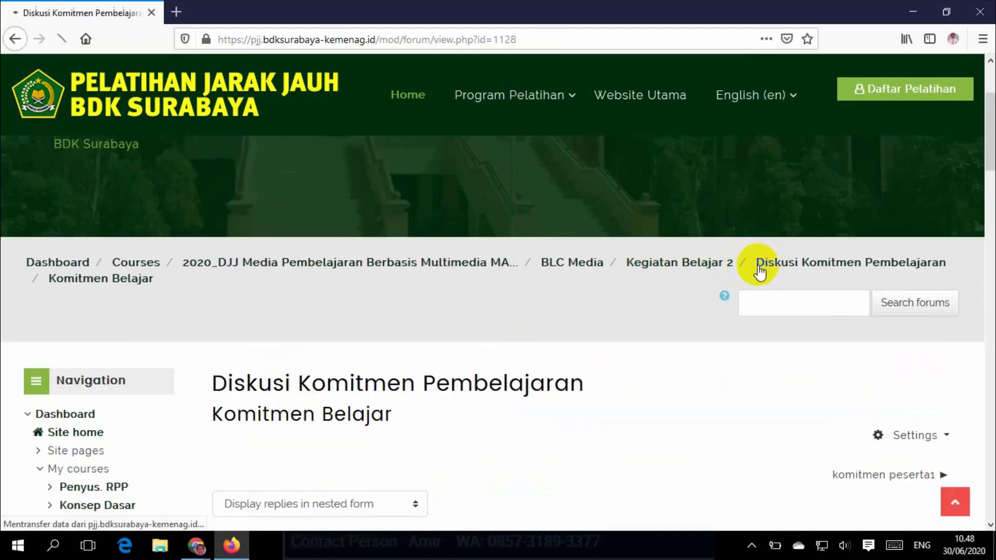
pyautogui.scroll(-6, 387, 379)
pyautogui.scroll(-5, 384, 382)
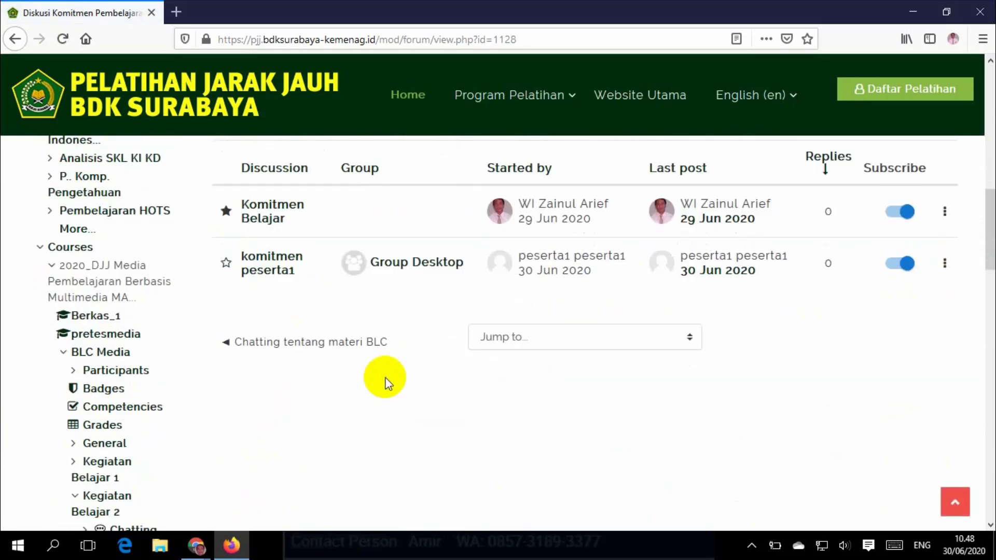
pyautogui.click(285, 263)
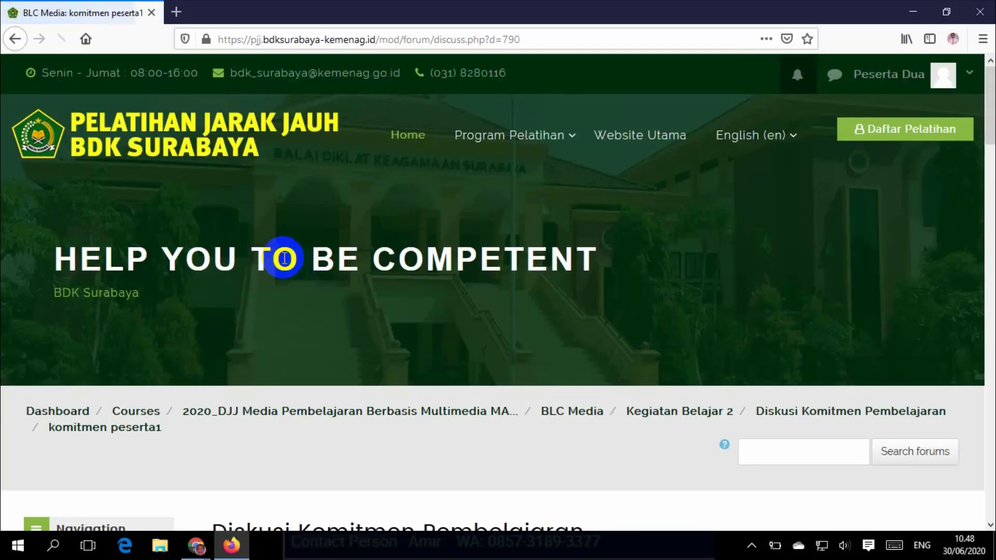
pyautogui.scroll(-6, 311, 365)
pyautogui.scroll(-3, 301, 409)
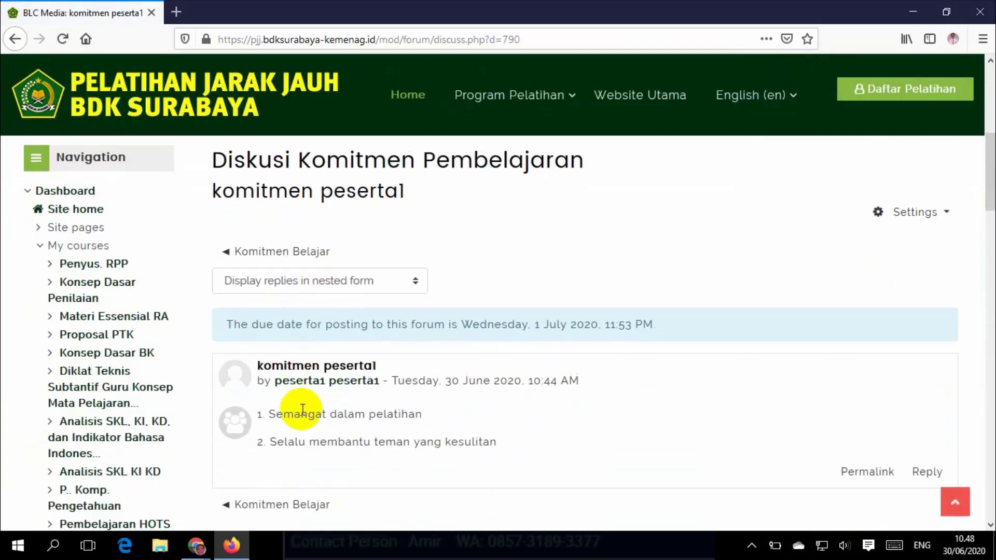
# Go back to the discussion list, reopen the "komitmen peserta1" topic and view its post
pyautogui.scroll(6, 395, 406)
pyautogui.click(14, 40)
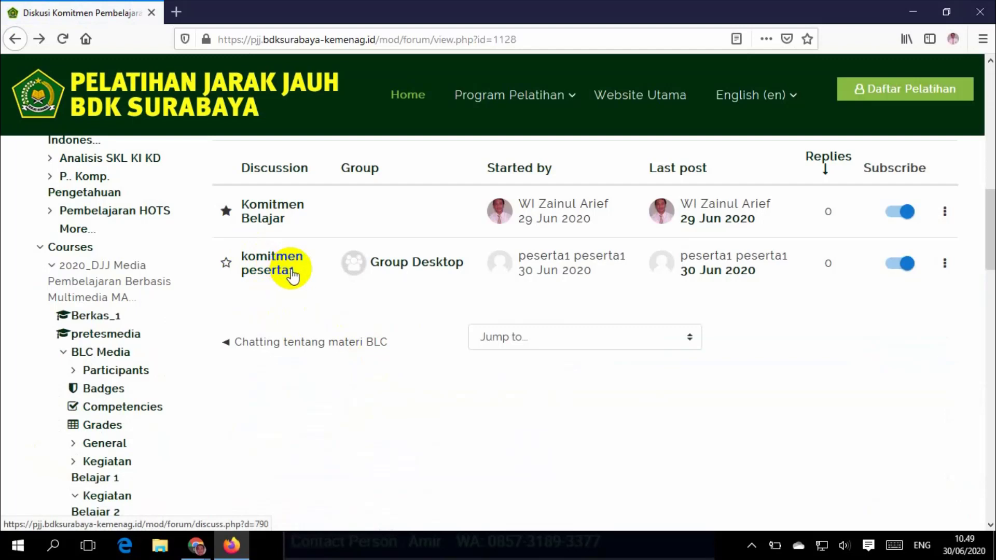
pyautogui.click(292, 277)
pyautogui.scroll(-5, 359, 328)
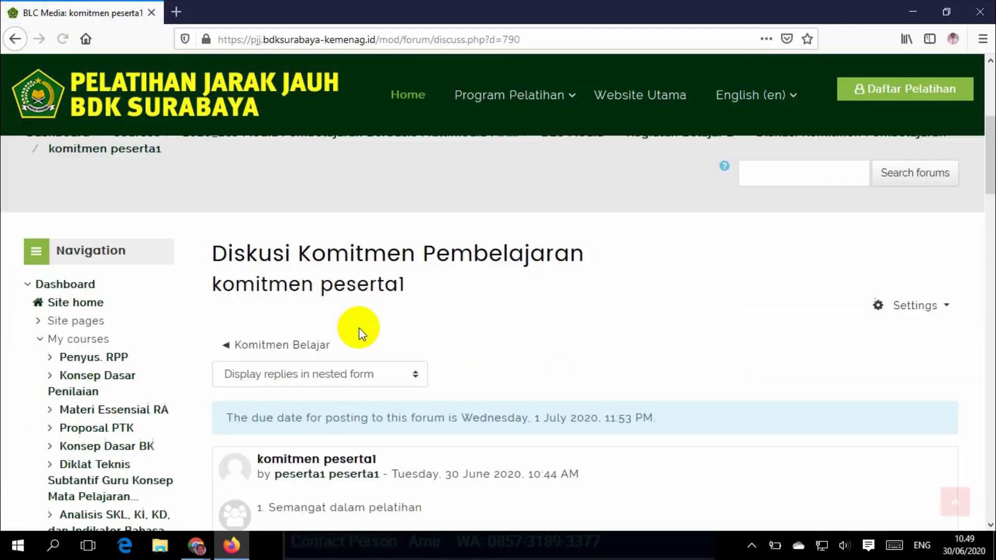
pyautogui.scroll(-4, 359, 328)
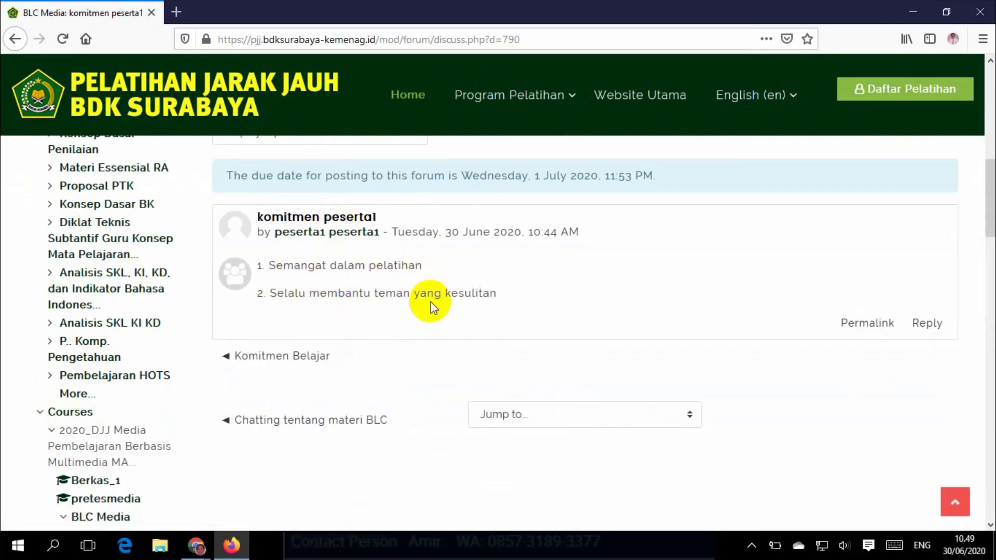
# Start a reply to the "komitmen peserta1" post with the opening line "Komitmen saya tambahkan:"
pyautogui.click(928, 325)
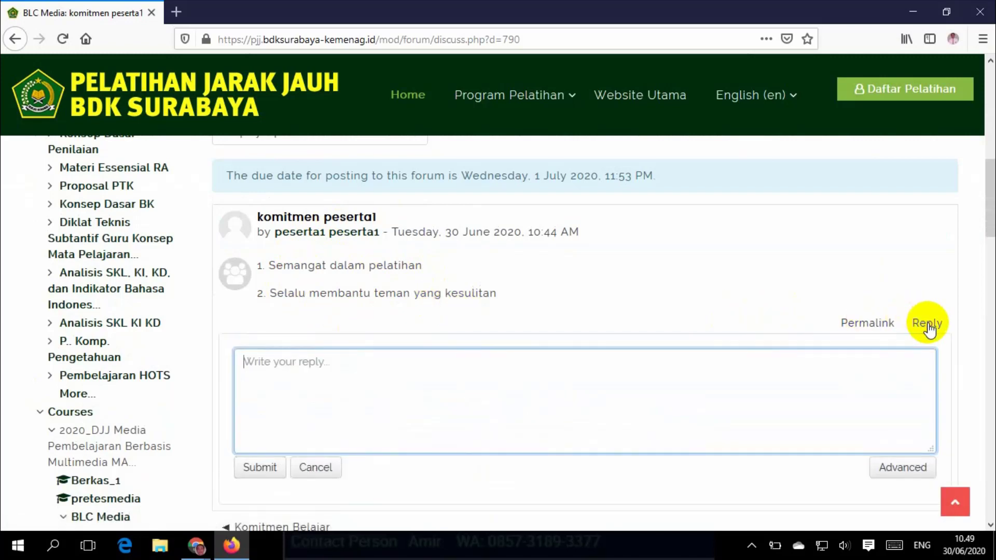
pyautogui.click(656, 371)
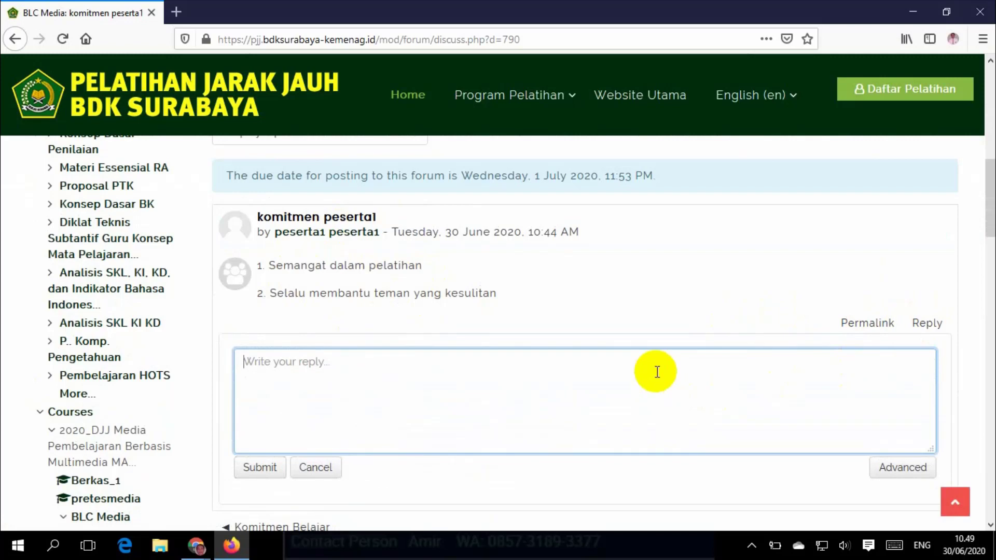
pyautogui.write('Komitmen')
pyautogui.write(' saya')
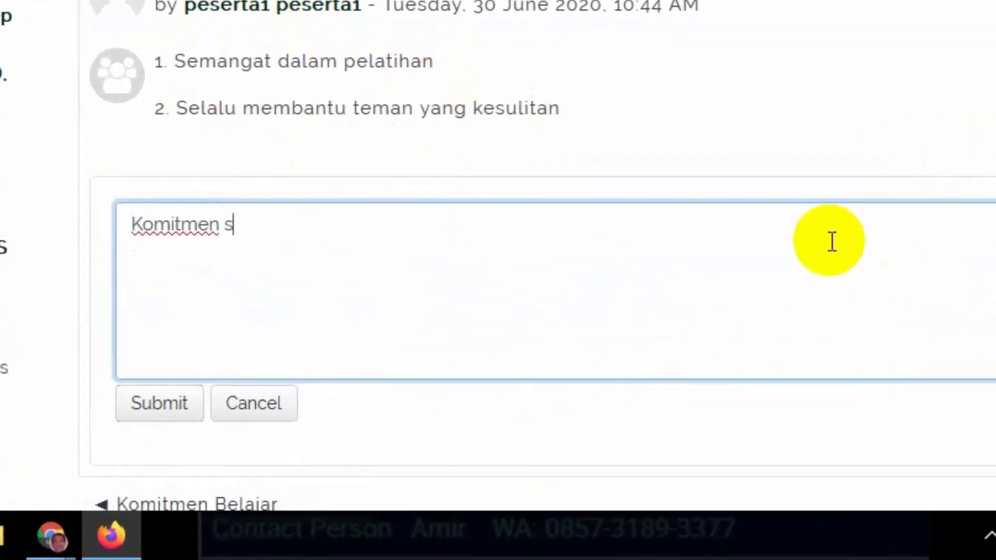
pyautogui.write(' tam')
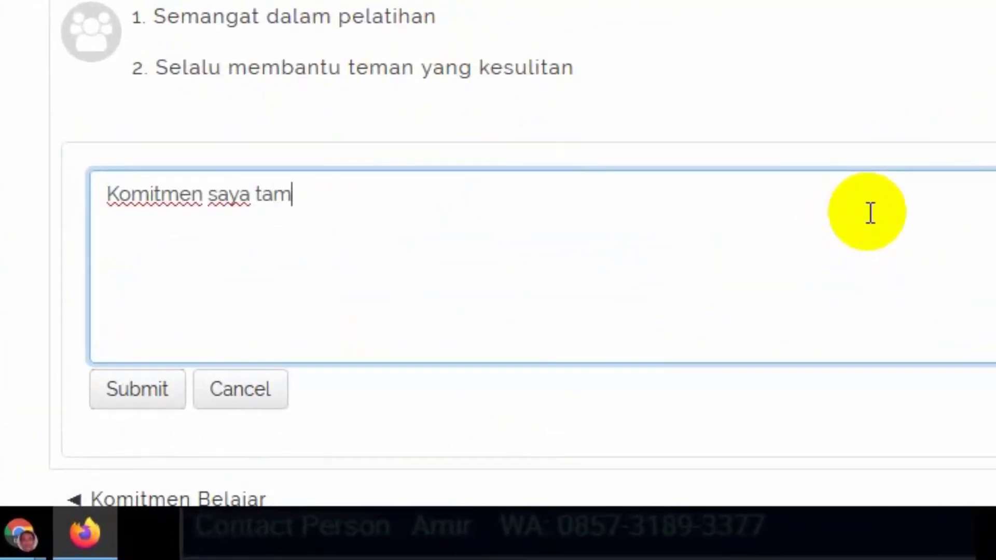
pyautogui.write('bahkan')
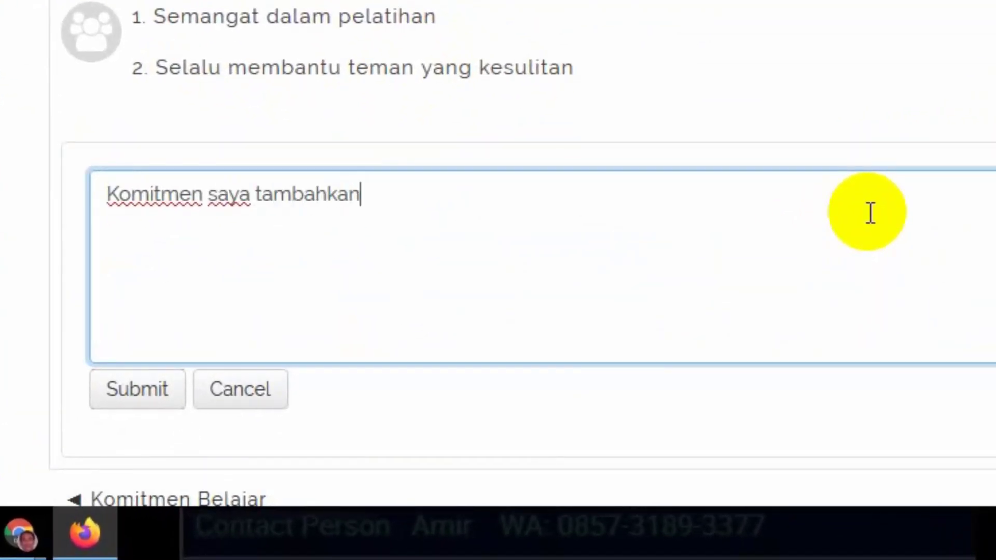
pyautogui.write(':')
pyautogui.press('Return')
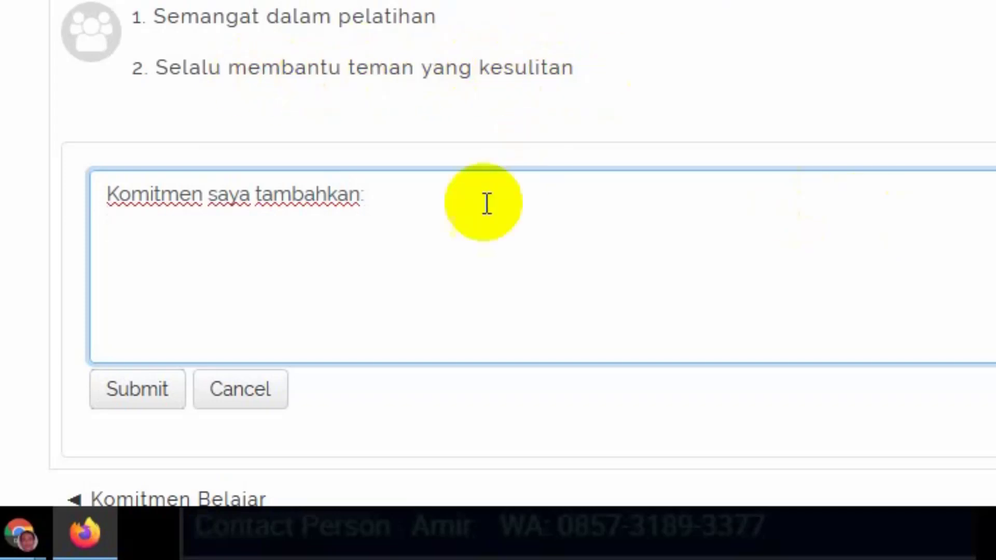
# Add the line "Memberikan yang terbaik untuk tugas" to the reply and submit it
pyautogui.click(353, 225)
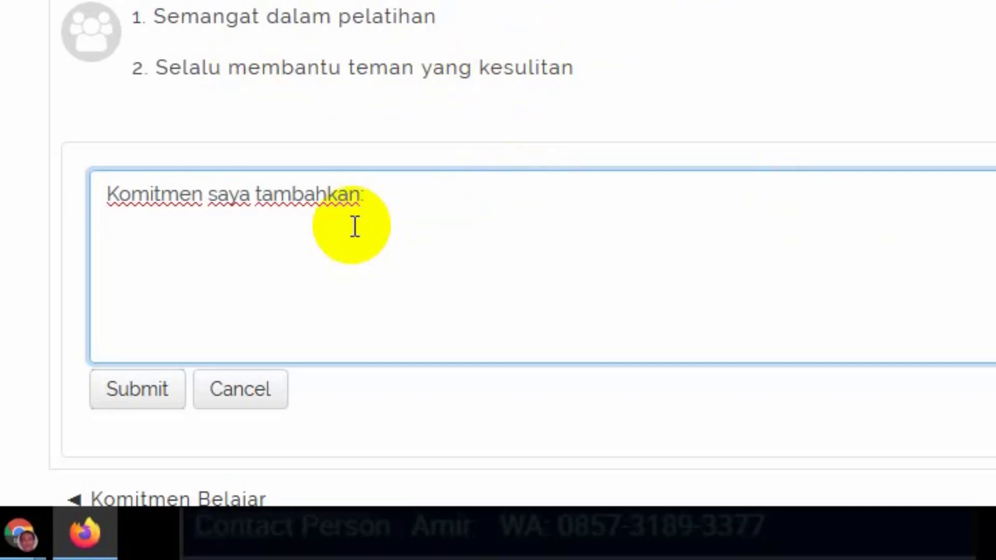
pyautogui.write('Memberika')
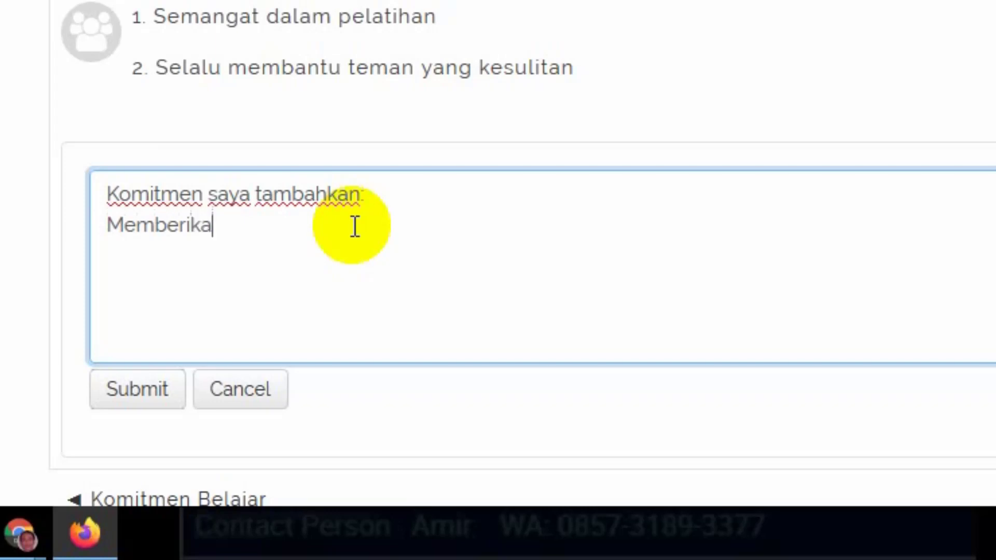
pyautogui.write('n yang terb')
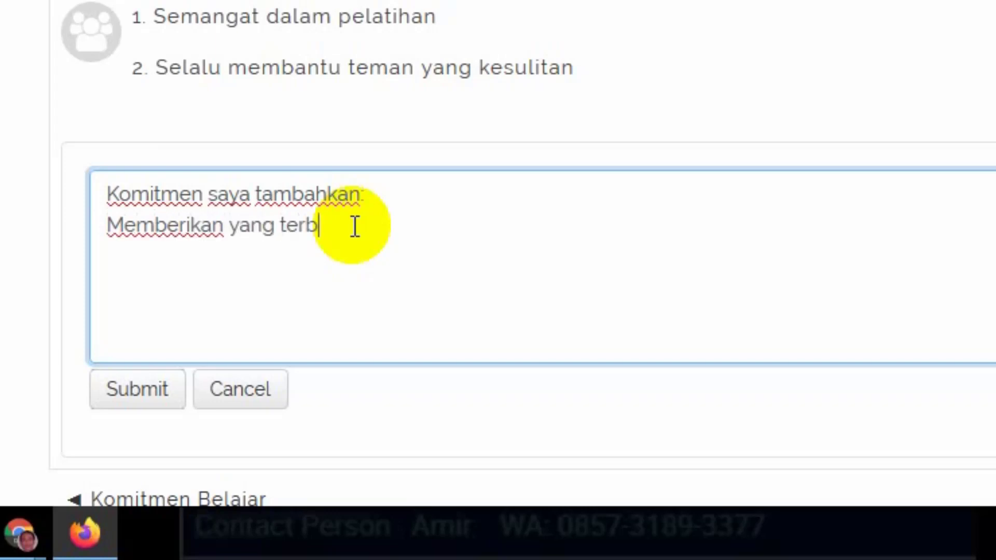
pyautogui.write('a')
pyautogui.write('ik untuk t')
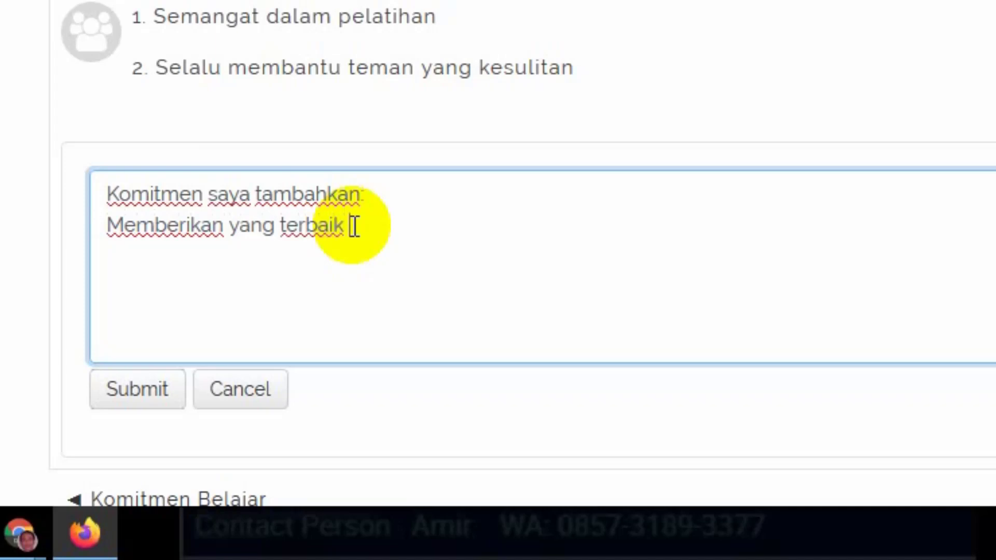
pyautogui.write('ugas')
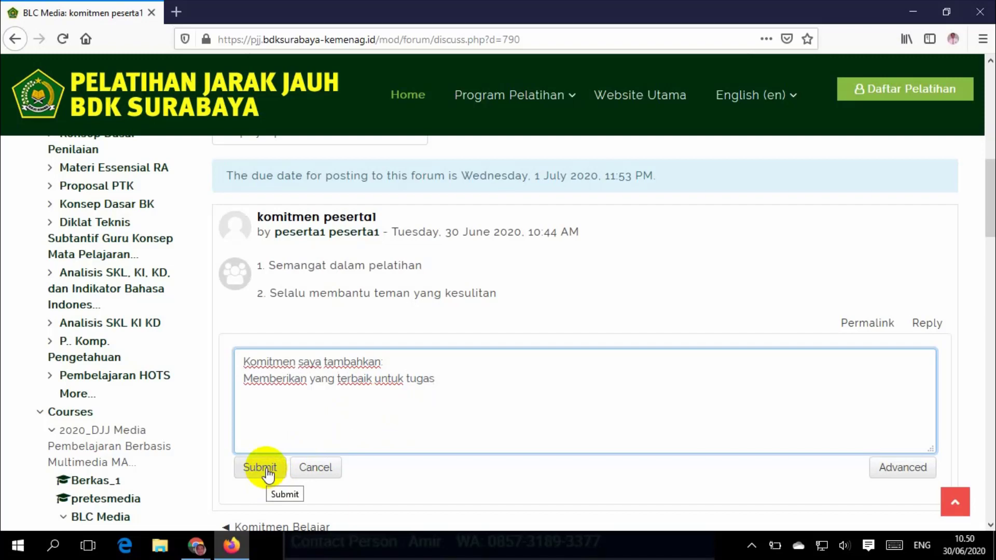
pyautogui.click(267, 474)
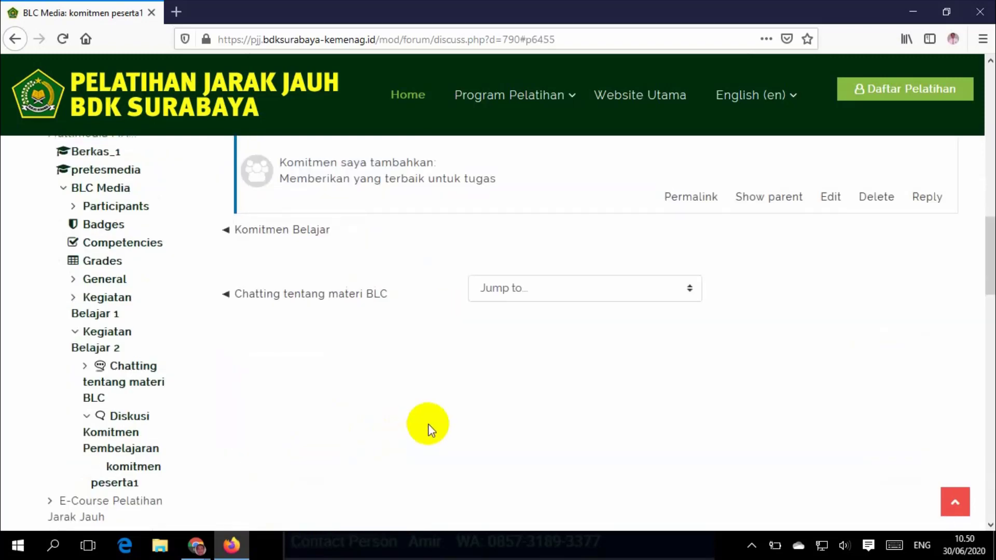
# Review the posted reply beneath the original commitment post and check which account is logged in
pyautogui.scroll(4, 428, 424)
pyautogui.scroll(4, 428, 424)
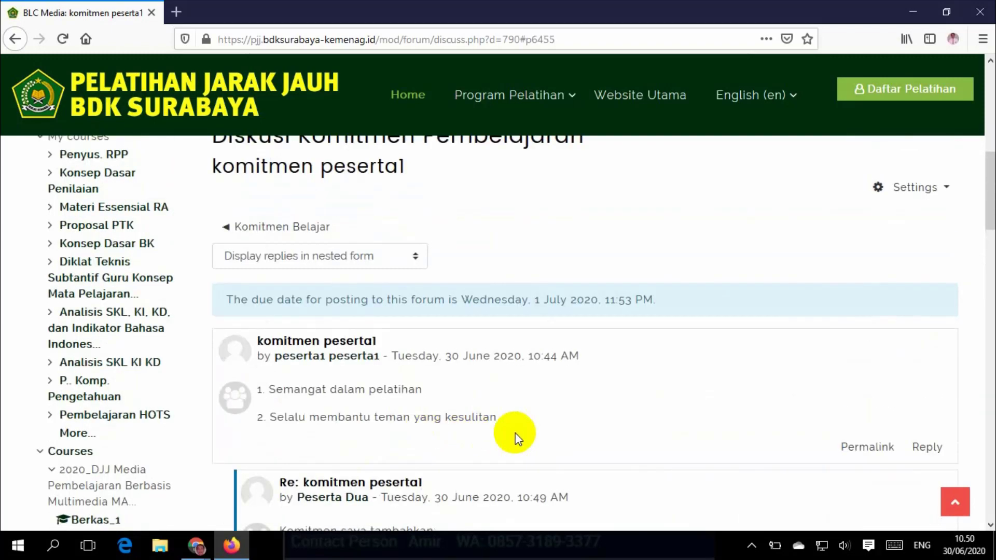
pyautogui.scroll(-4, 515, 434)
pyautogui.scroll(3, 515, 433)
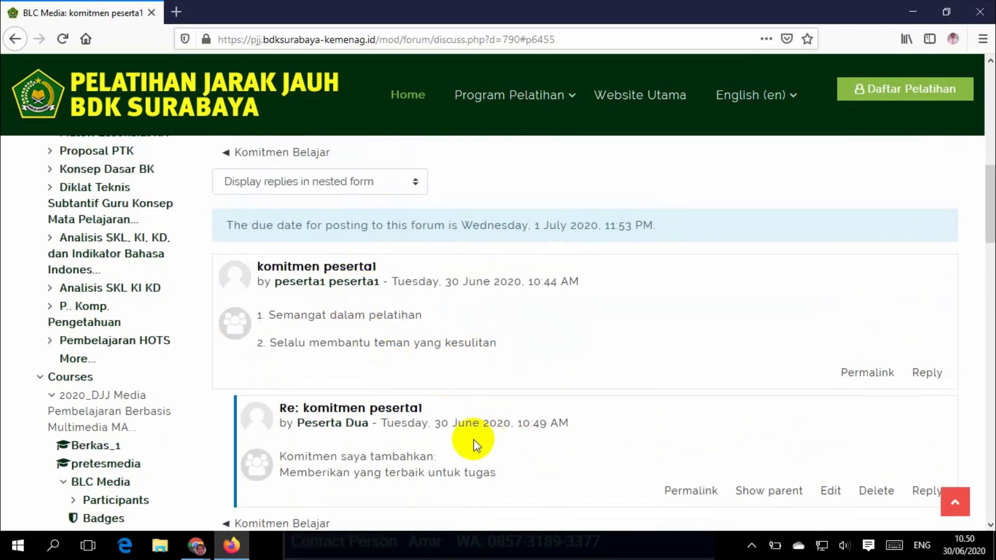
pyautogui.scroll(-1, 470, 446)
pyautogui.scroll(-3, 470, 446)
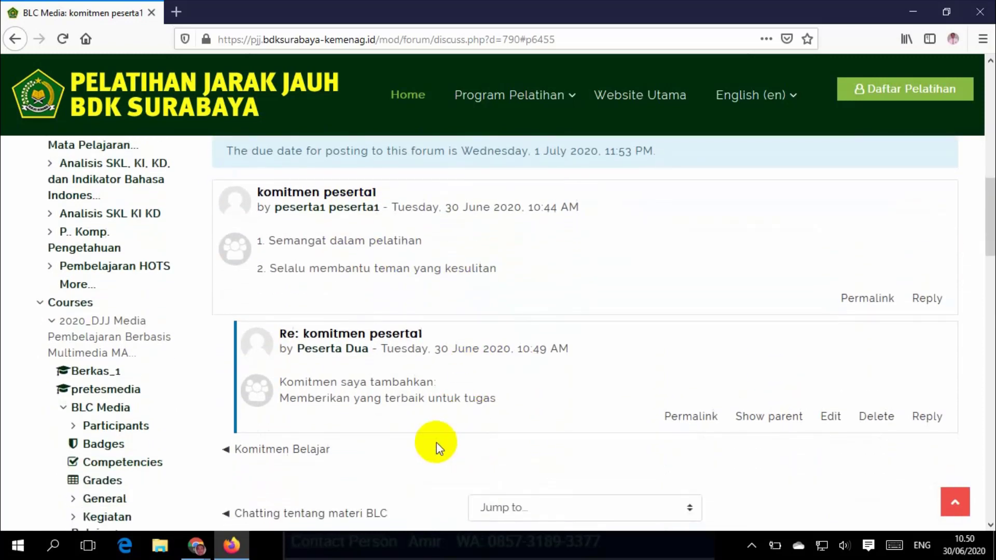
pyautogui.scroll(3, 434, 440)
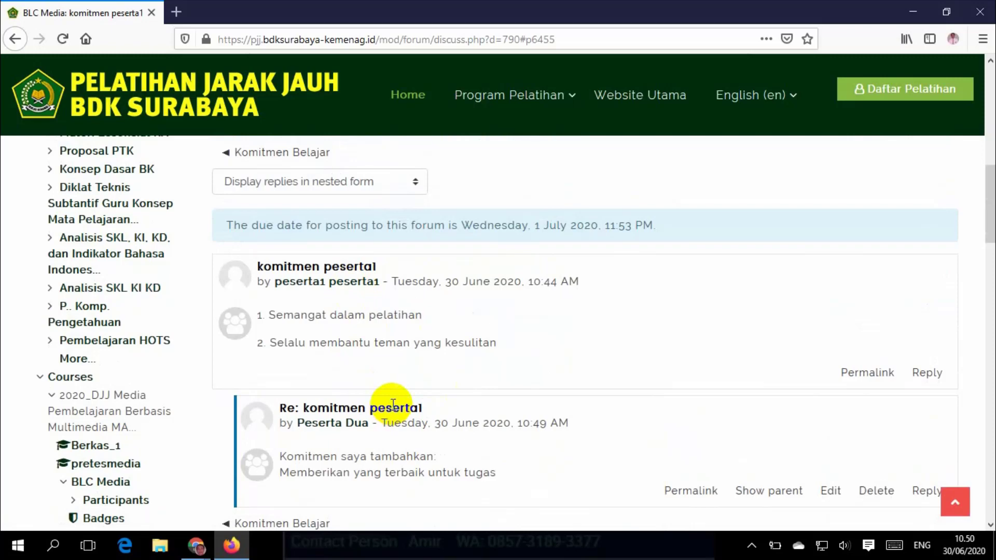
pyautogui.scroll(10, 393, 405)
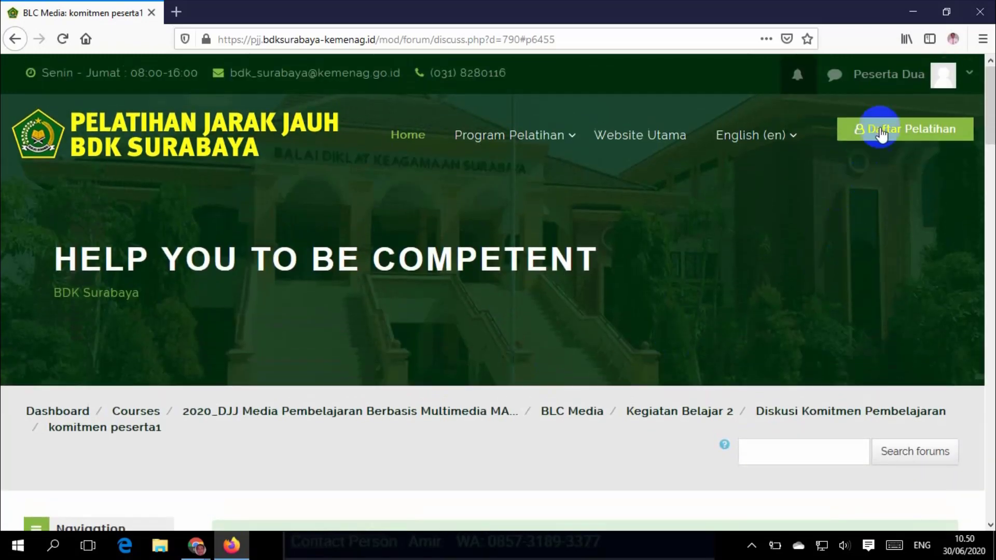
pyautogui.scroll(-6, 512, 356)
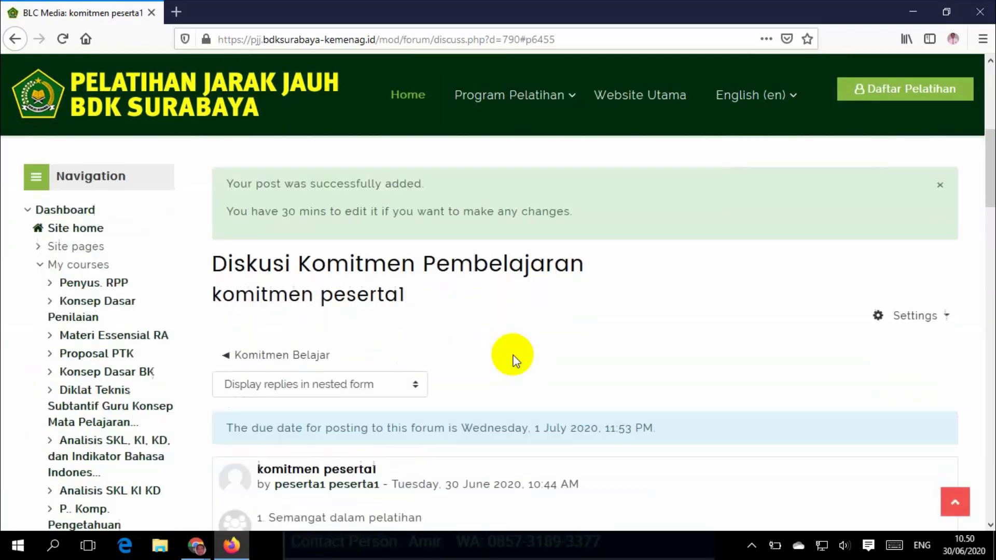
pyautogui.scroll(-2, 513, 356)
# Switch to the Chrome window with the first participant's Diskusi Komitmen Pembelajaran forum and refresh the discussion list
pyautogui.moveTo(196, 545)
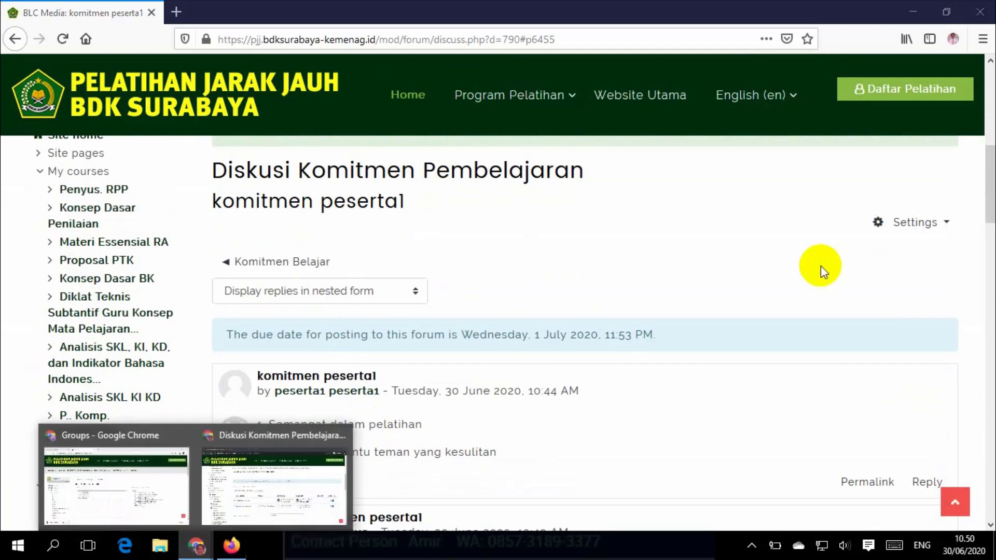
pyautogui.click(345, 467)
pyautogui.scroll(10, 733, 238)
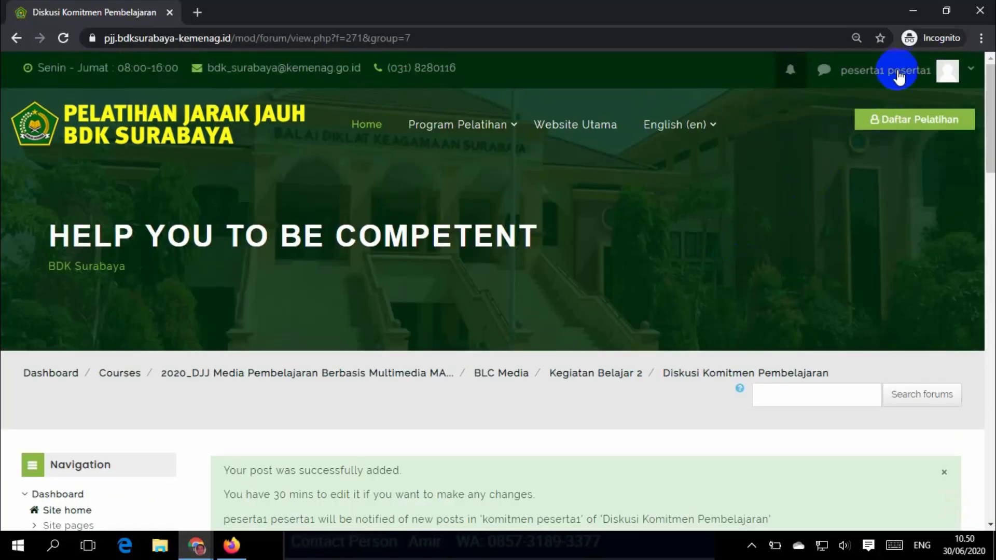
pyautogui.scroll(-10, 531, 400)
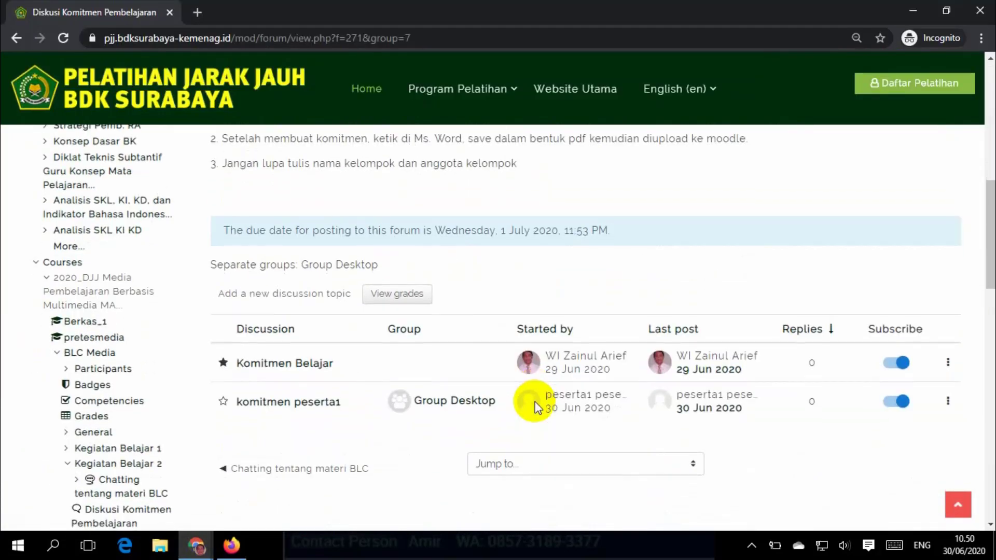
pyautogui.scroll(-1, 537, 408)
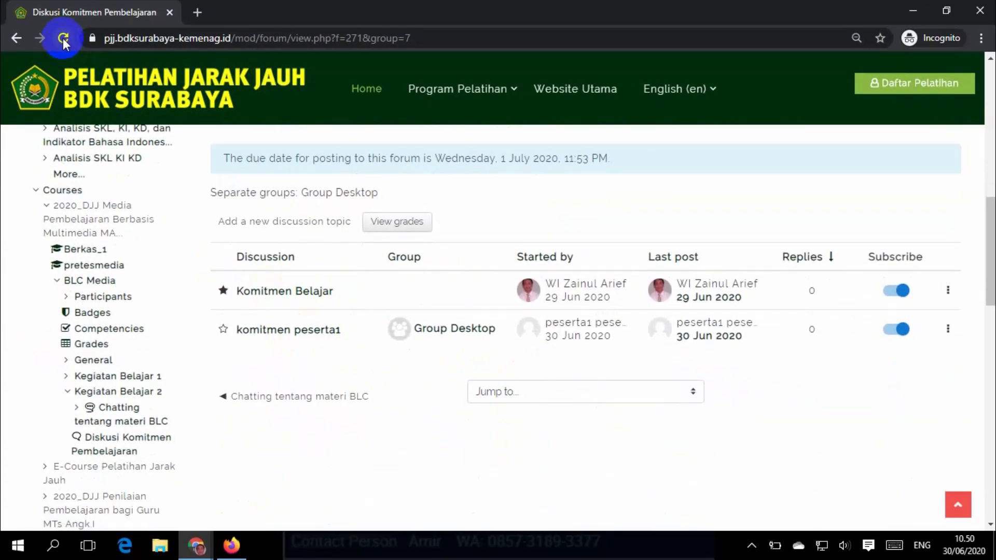
pyautogui.click(63, 39)
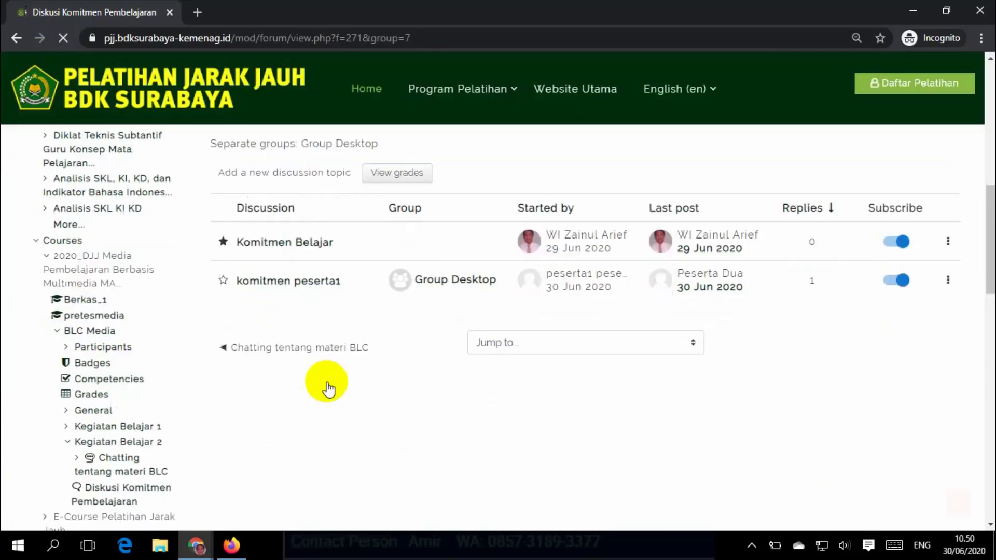
pyautogui.scroll(-2, 312, 393)
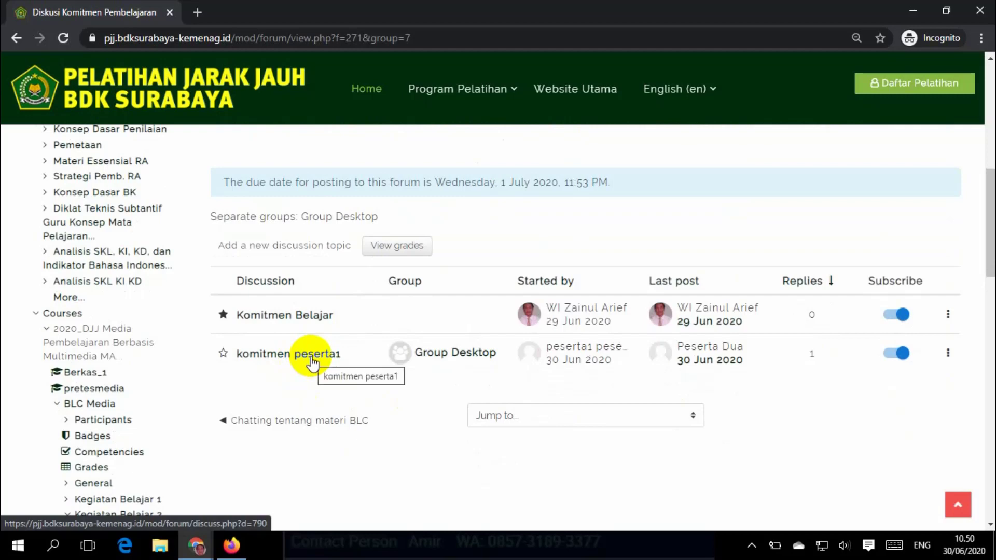
# Check the logged-in account, then open the "komitmen peserta1" topic and view the groupmate's reply
pyautogui.scroll(3, 493, 365)
pyautogui.scroll(5, 494, 366)
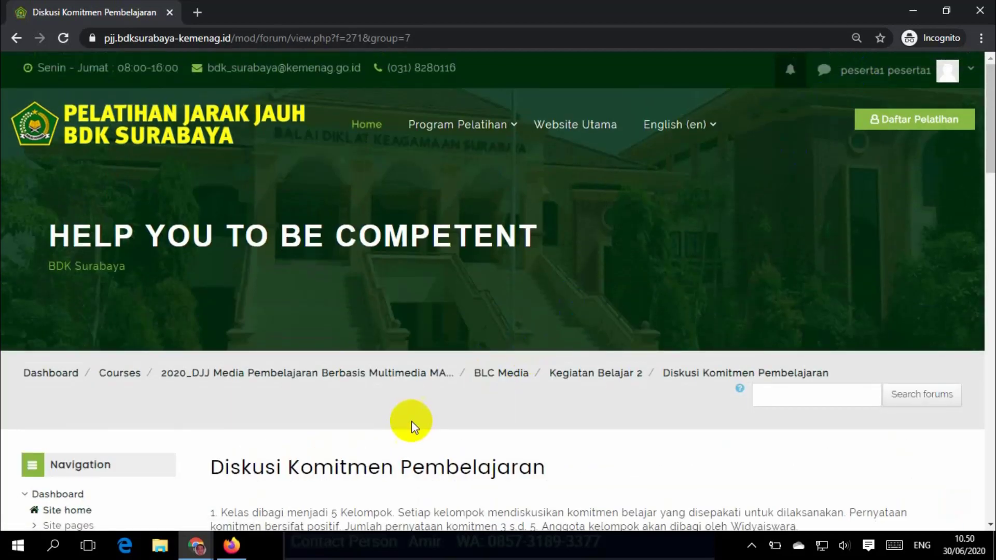
pyautogui.scroll(-4, 411, 421)
pyautogui.scroll(4, 410, 421)
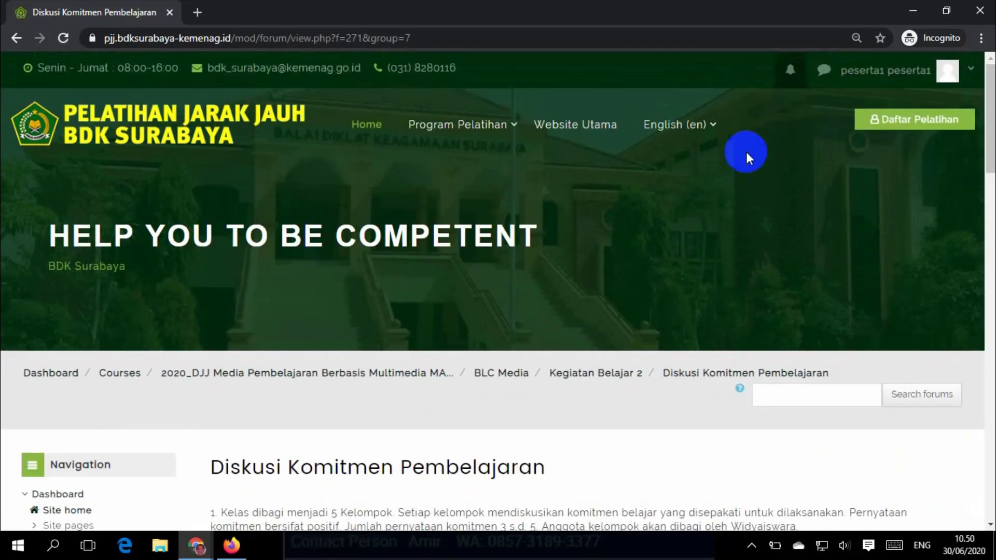
pyautogui.scroll(-3, 330, 515)
pyautogui.scroll(-5, 329, 511)
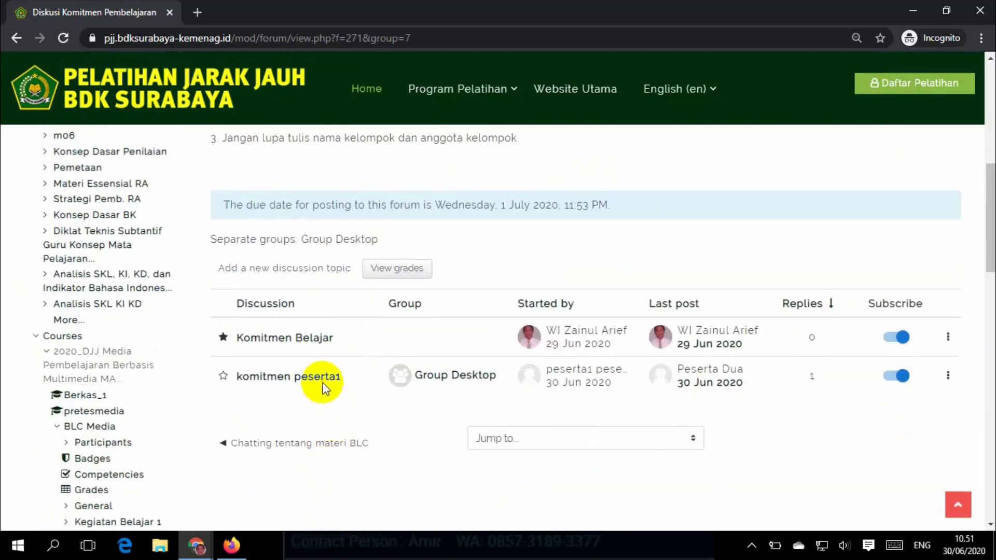
pyautogui.click(323, 380)
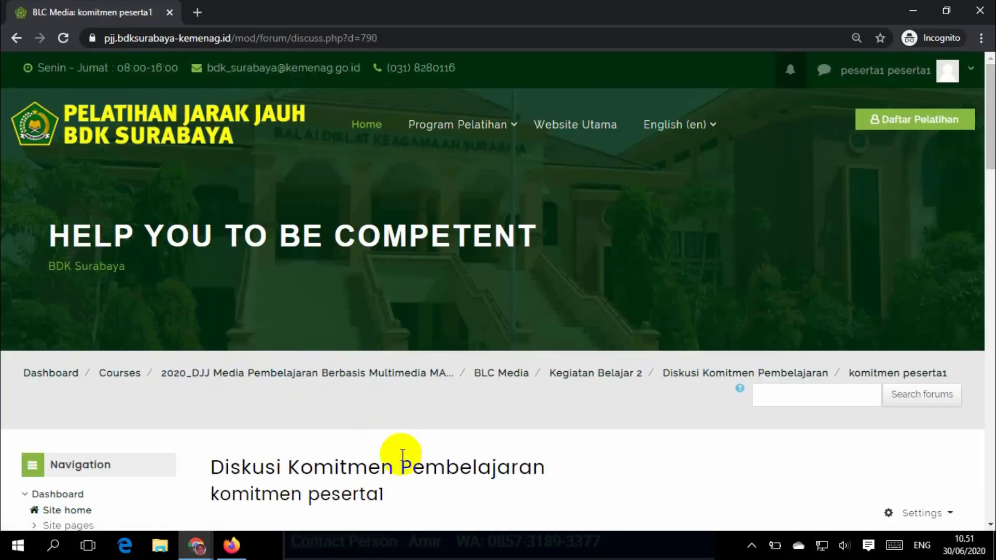
pyautogui.scroll(-4, 400, 457)
pyautogui.scroll(-4, 400, 455)
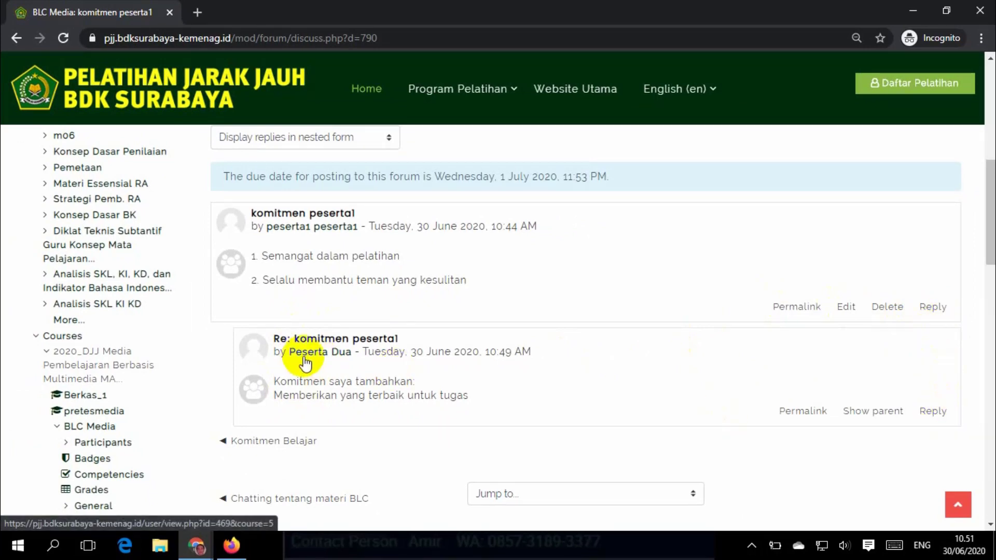
# Reply to the second participant's comment with "apa tugas saja yang perlu terbaik. Quiz kan juga harus yang terbaik?" and submit it
pyautogui.click(933, 412)
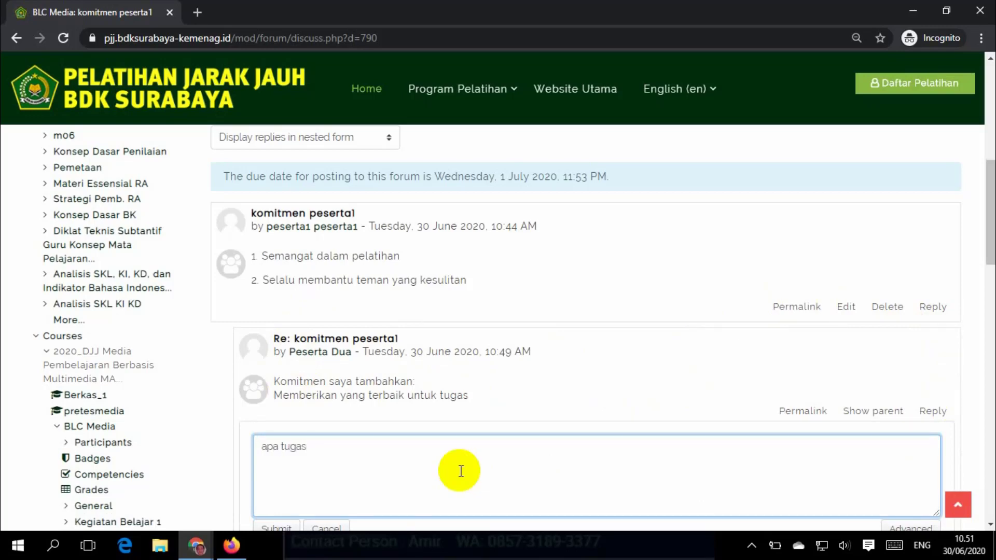
pyautogui.write('ja yang')
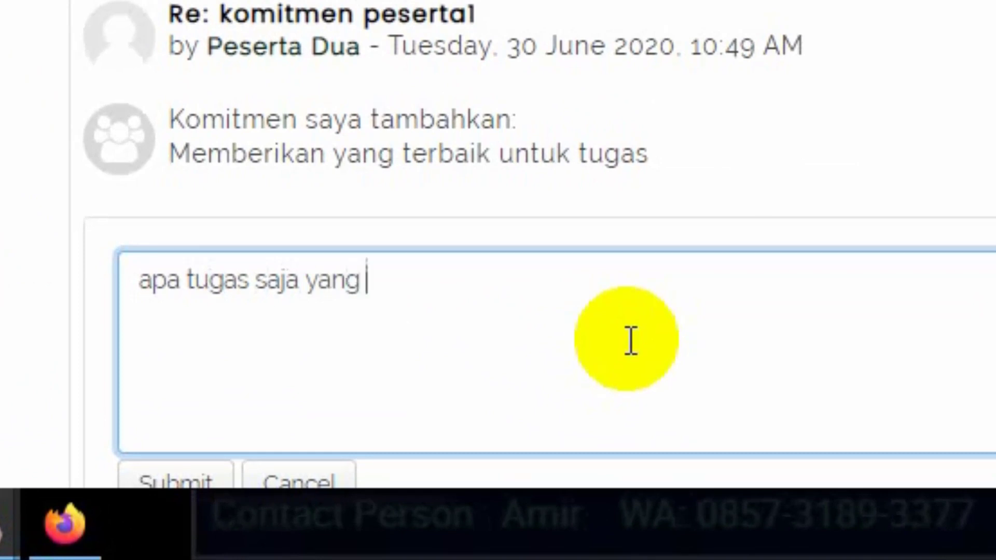
pyautogui.write(' perlu terbaik. Quiz')
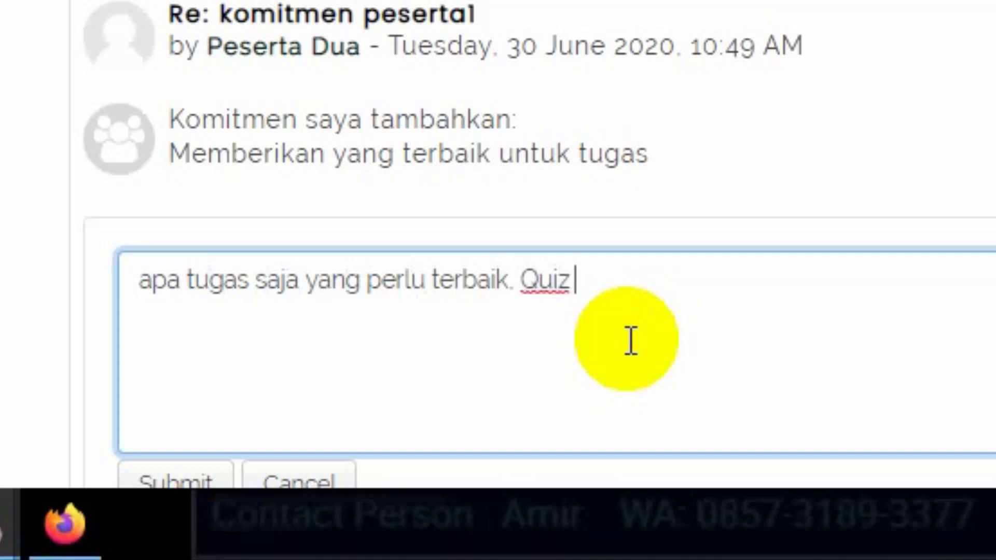
pyautogui.write('uga')
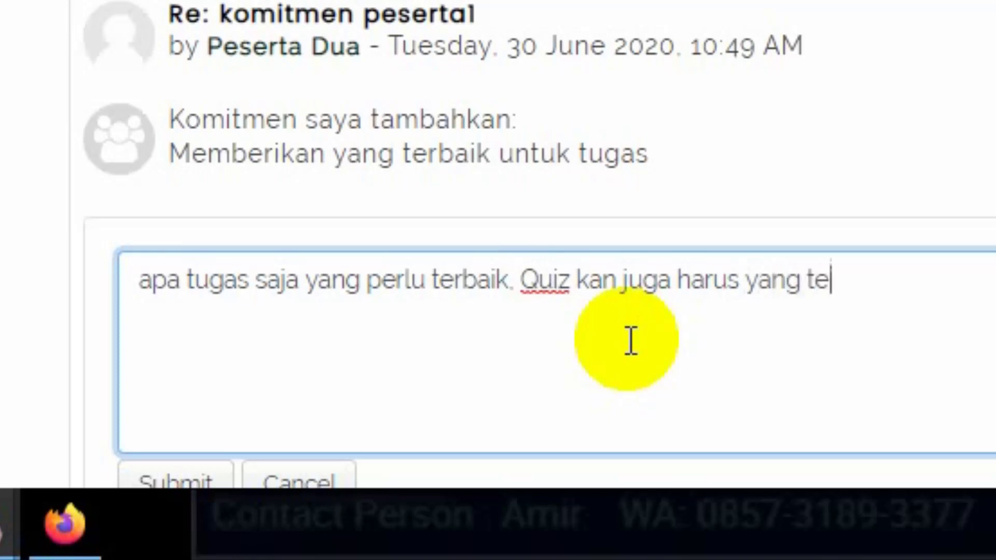
pyautogui.write('harus yang terbaik?')
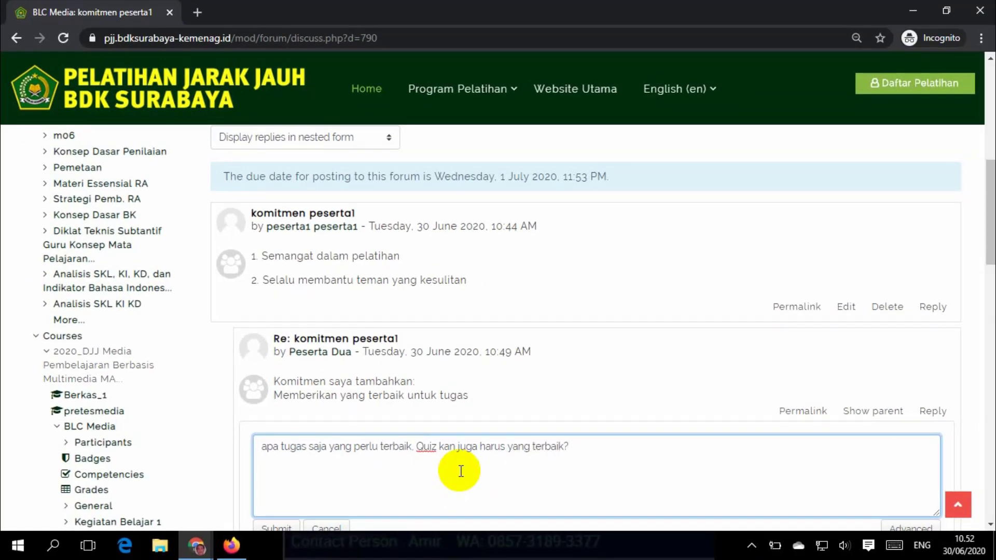
pyautogui.scroll(-2, 459, 471)
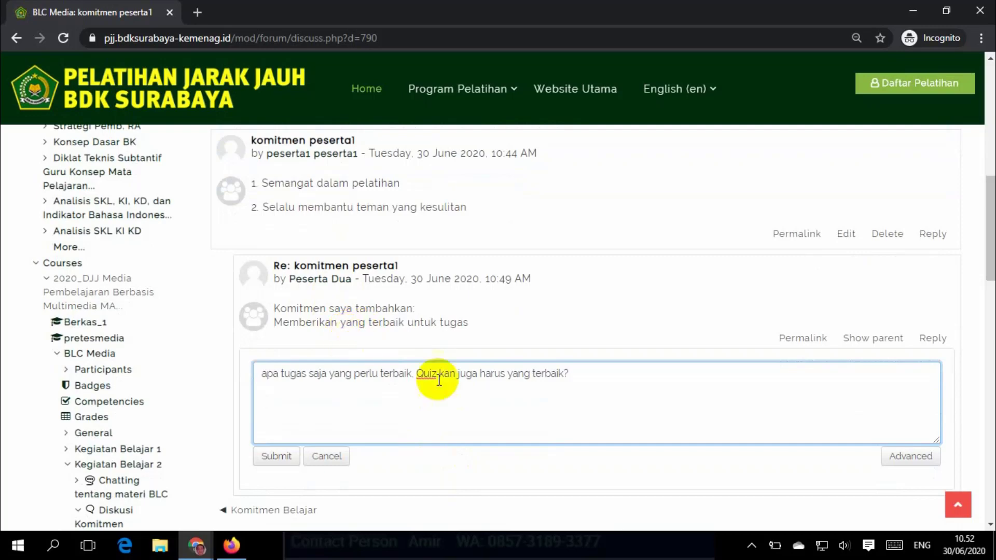
pyautogui.click(280, 461)
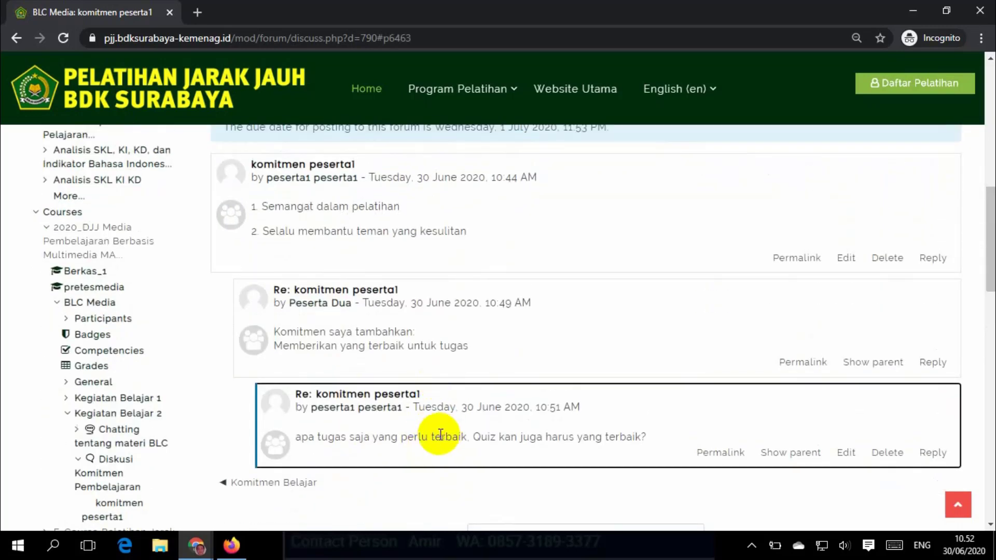
# Open the original poster's profile from the discussion, look through the user and course details, and return to the "komitmen peserta1" discussion
pyautogui.scroll(3, 429, 435)
pyautogui.scroll(-3, 430, 435)
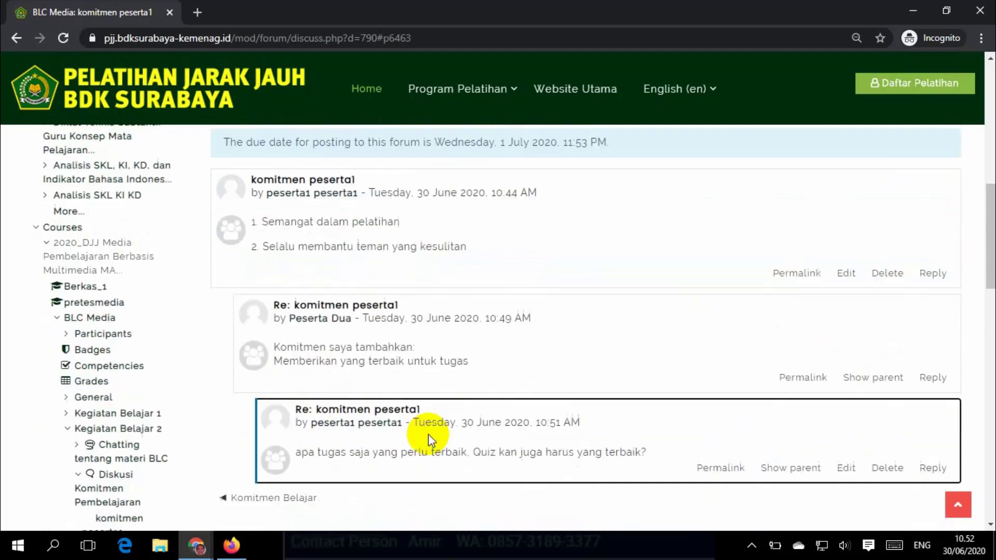
pyautogui.click(336, 178)
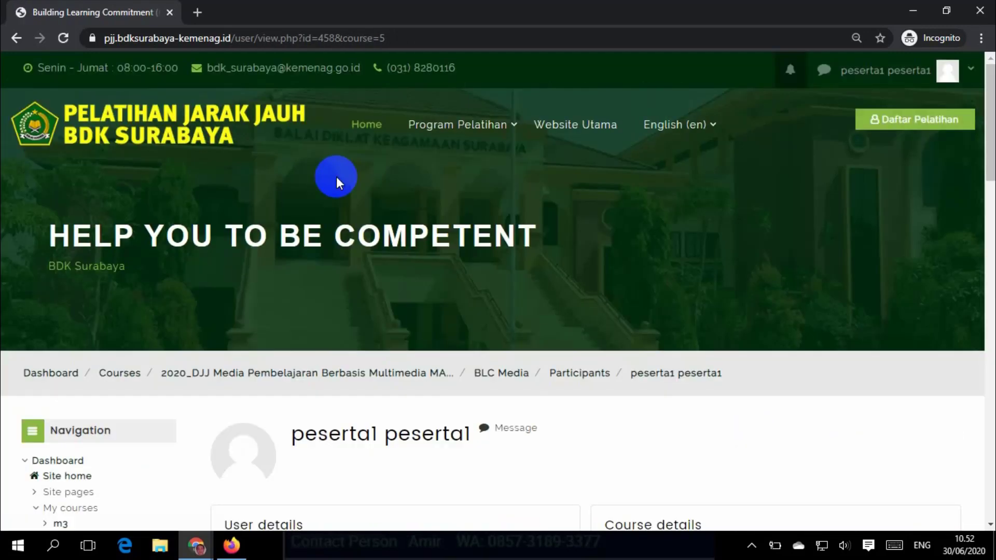
pyautogui.scroll(-5, 381, 278)
pyautogui.scroll(-2, 430, 330)
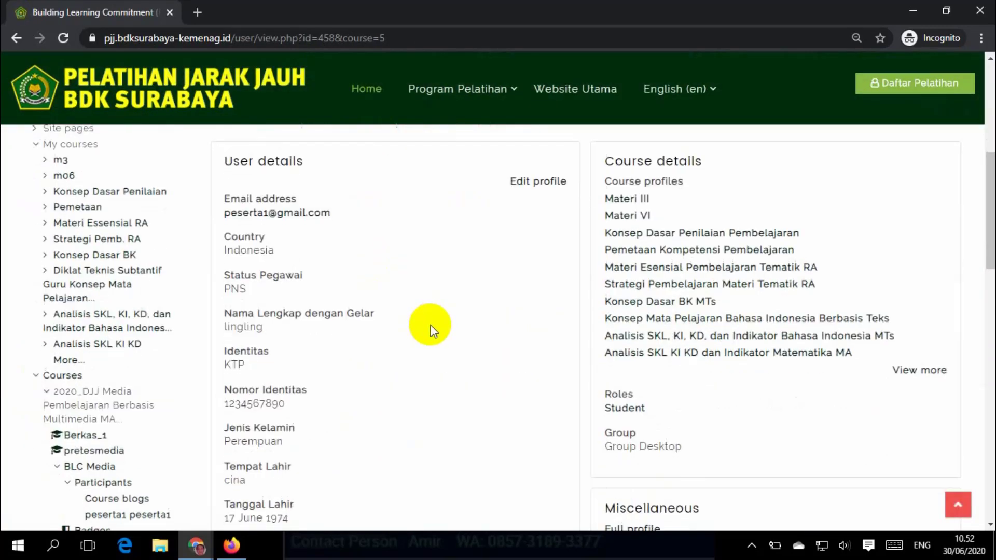
pyautogui.scroll(5, 430, 330)
pyautogui.click(16, 38)
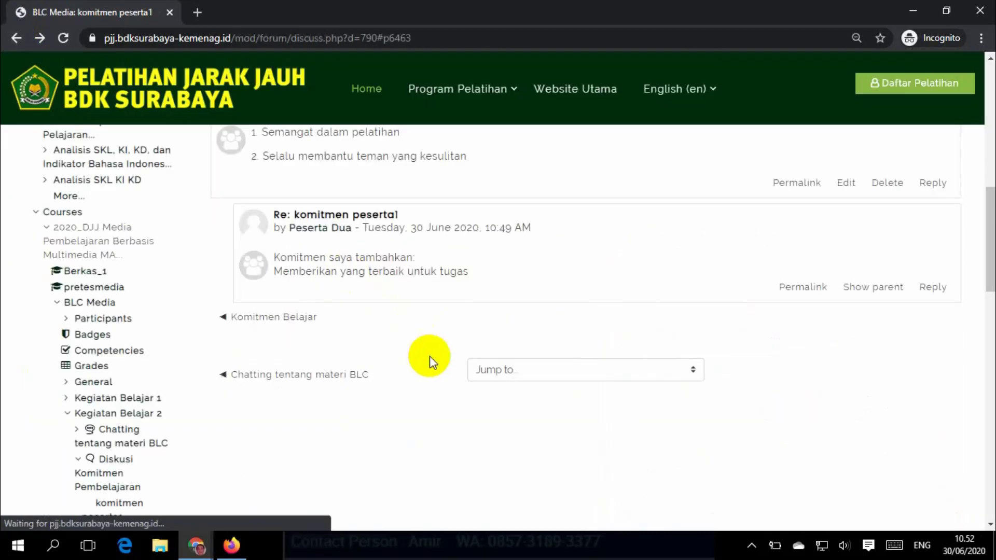
pyautogui.scroll(3, 430, 356)
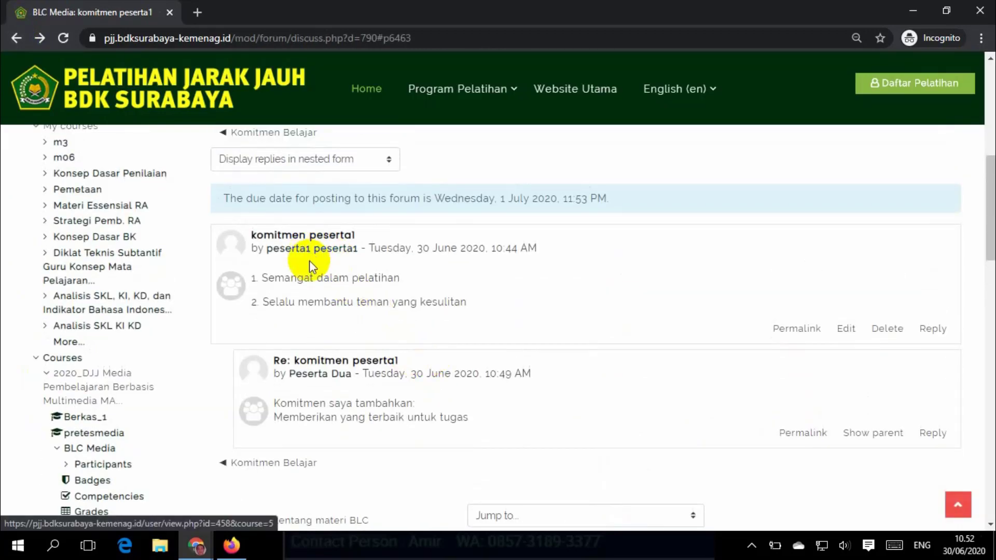
pyautogui.scroll(-2, 327, 384)
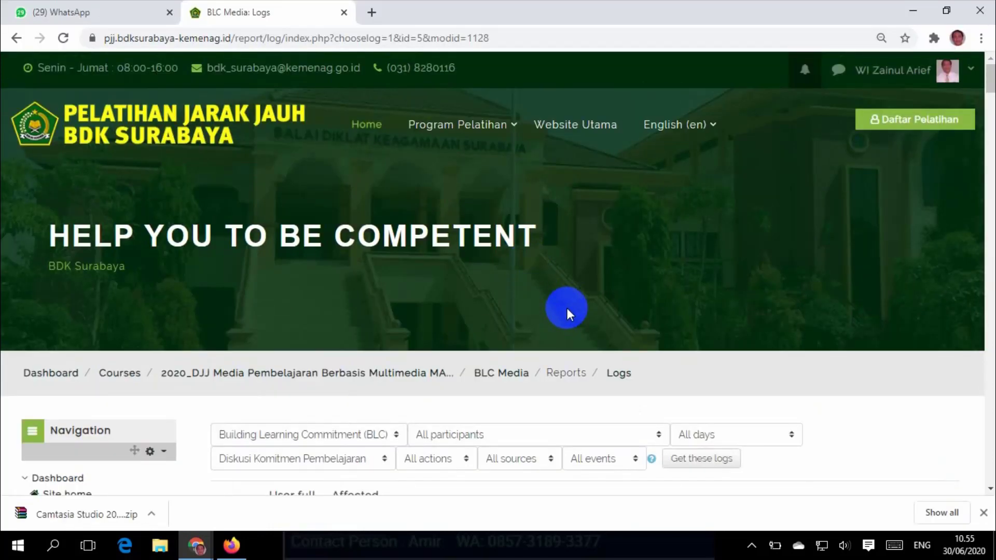
# In the instructor's Chrome window, go from the logs report to the BLC Media course page and look through its sections down to Kegiatan Belajar 2
pyautogui.scroll(-1, 567, 308)
pyautogui.click(488, 311)
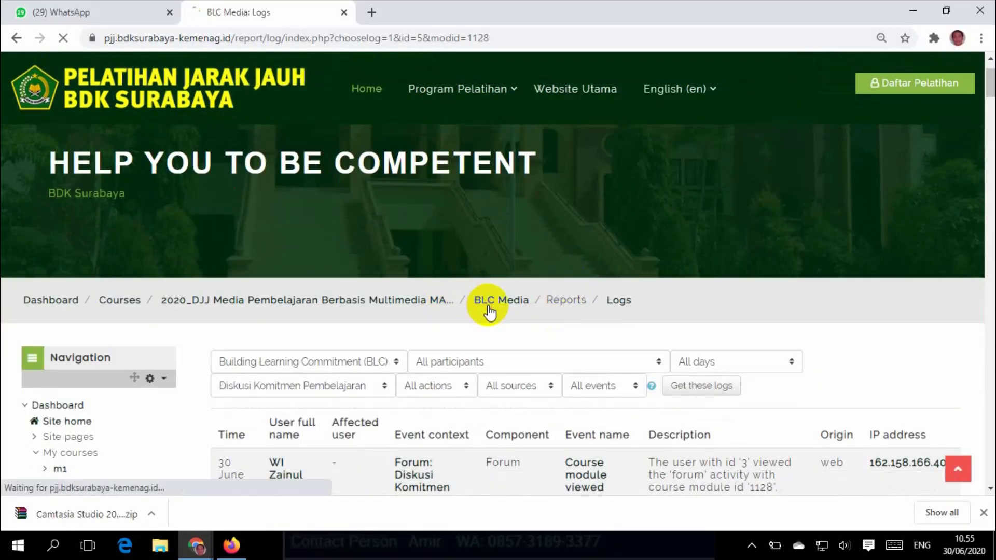
pyautogui.scroll(-6, 459, 440)
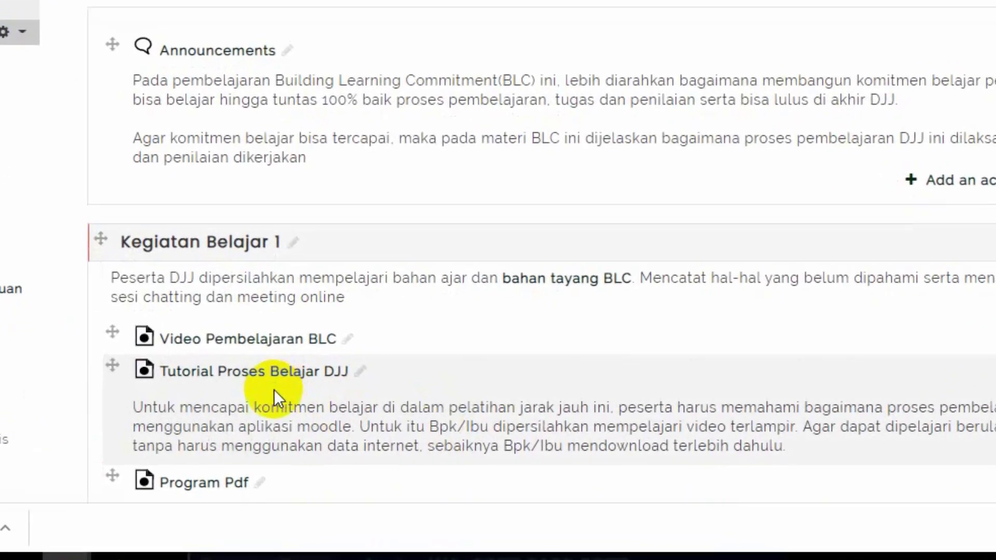
pyautogui.scroll(-2, 249, 394)
pyautogui.scroll(2, 249, 394)
pyautogui.scroll(-3, 249, 394)
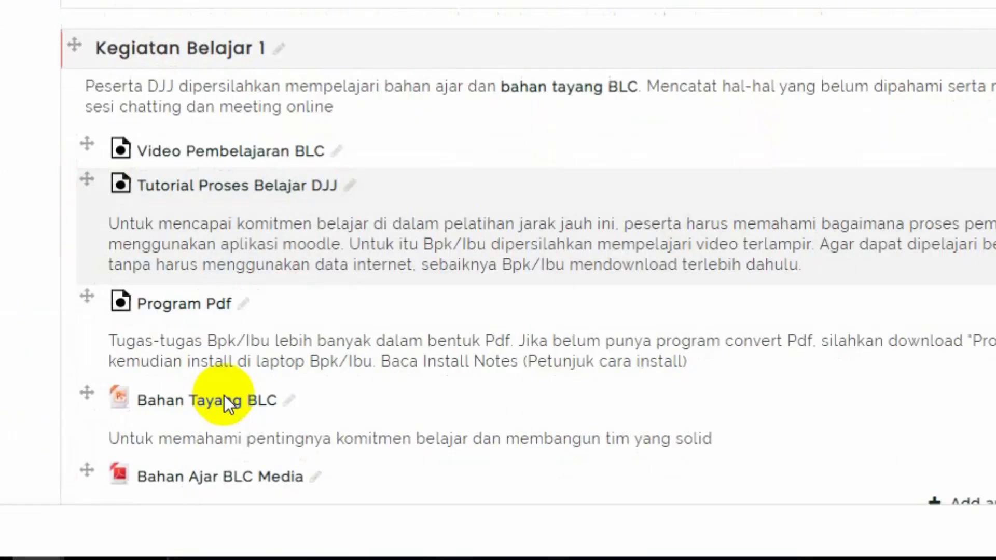
pyautogui.scroll(6, 224, 395)
pyautogui.scroll(-5, 225, 391)
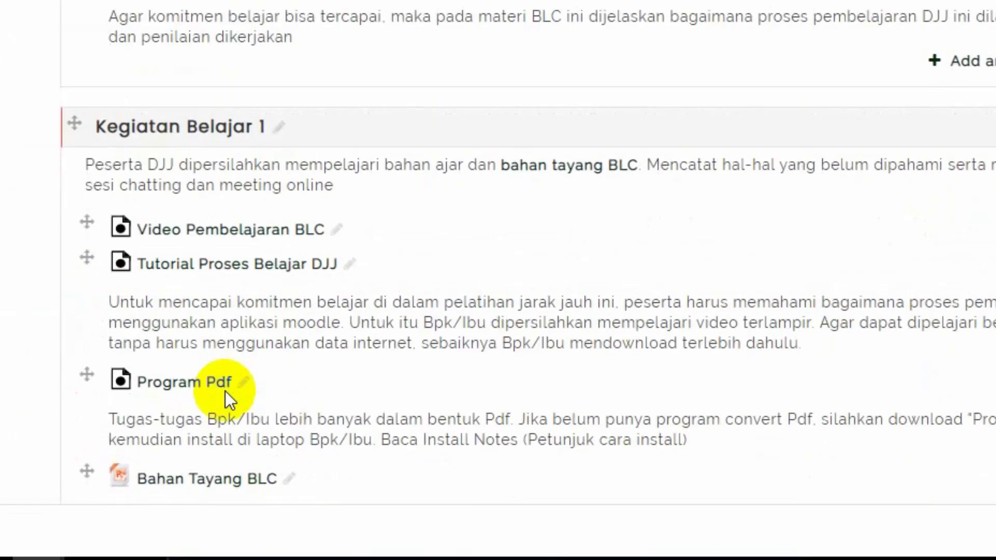
pyautogui.scroll(-5, 232, 369)
pyautogui.scroll(-5, 233, 370)
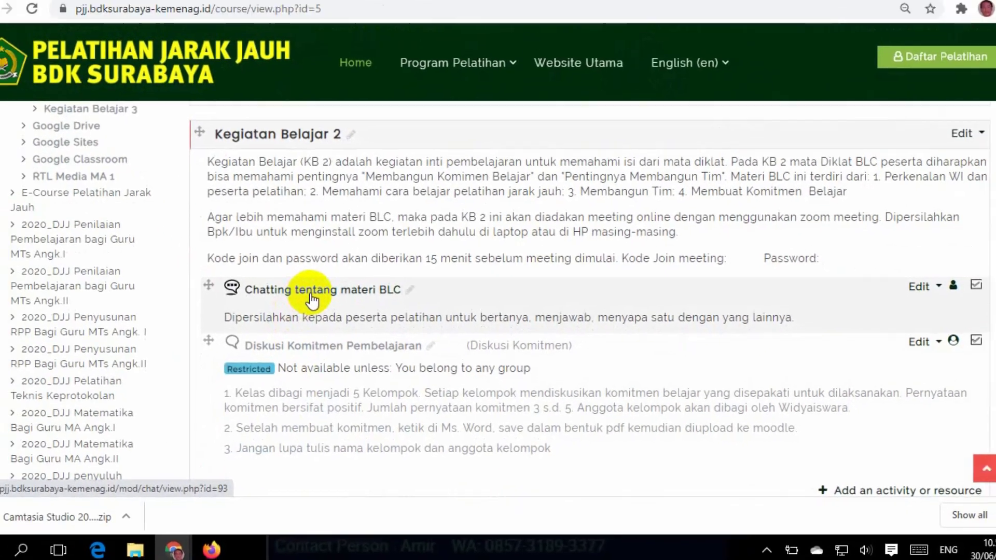
# Open the "Chatting tentang materi BLC" activity in Kegiatan Belajar 2 and look over its chat options
pyautogui.click(311, 293)
pyautogui.scroll(-5, 359, 346)
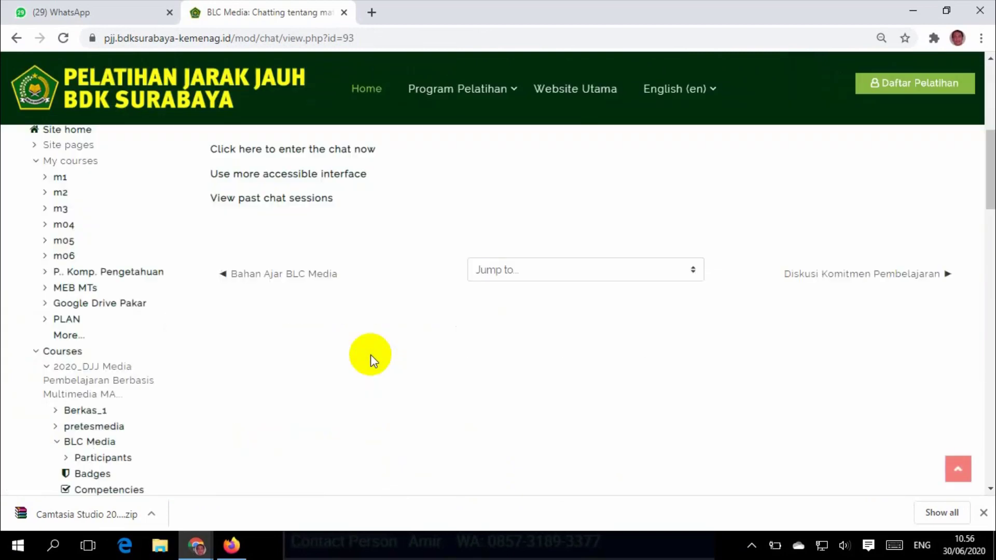
pyautogui.scroll(3, 370, 354)
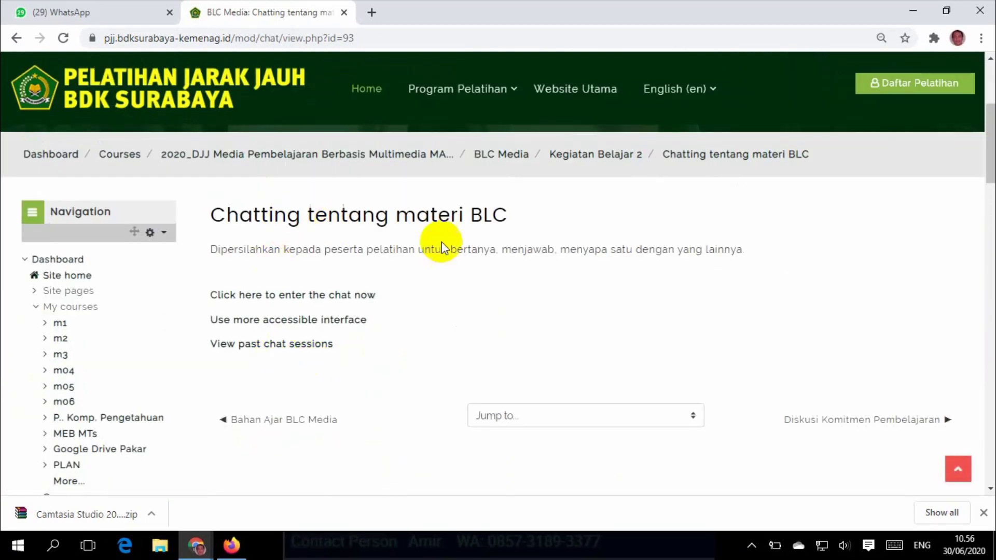